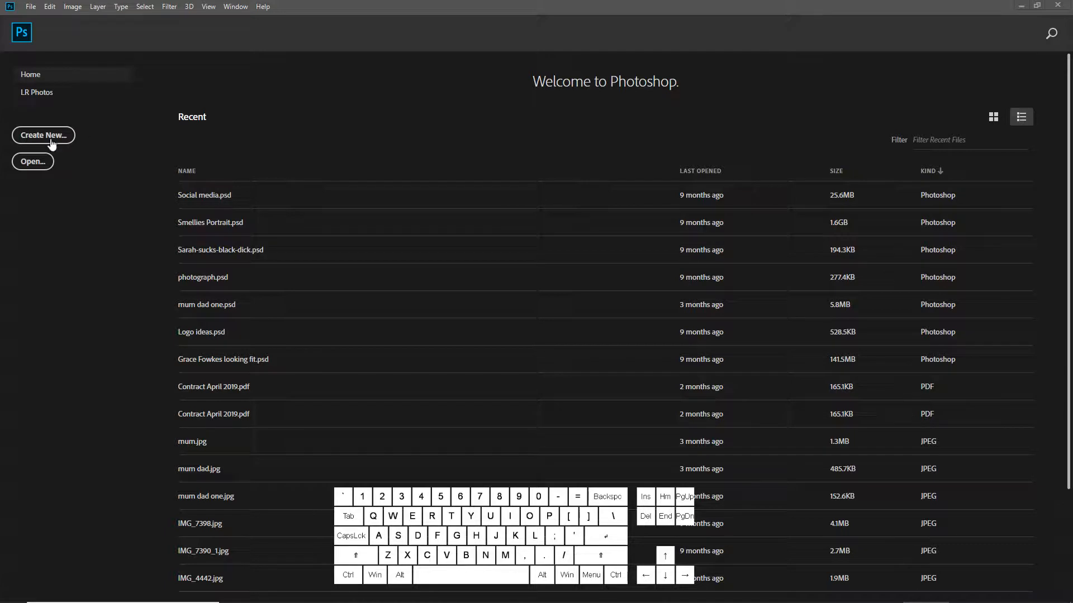
Step: Create a new 1000 by 1000 pixel document at 72 pixels/inch in RGB Color with a white background
{"action": "left_click", "coordinate": [51, 144]}
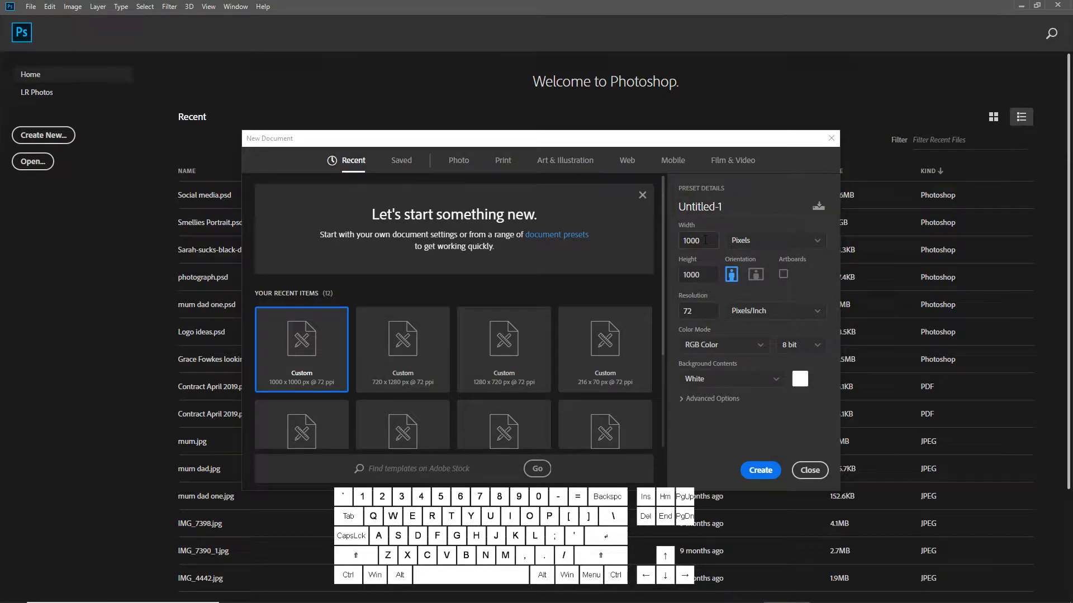
{"action": "left_click", "coordinate": [705, 241]}
{"action": "left_click", "coordinate": [708, 272]}
{"action": "left_click", "coordinate": [705, 309]}
{"action": "left_click", "coordinate": [760, 471]}
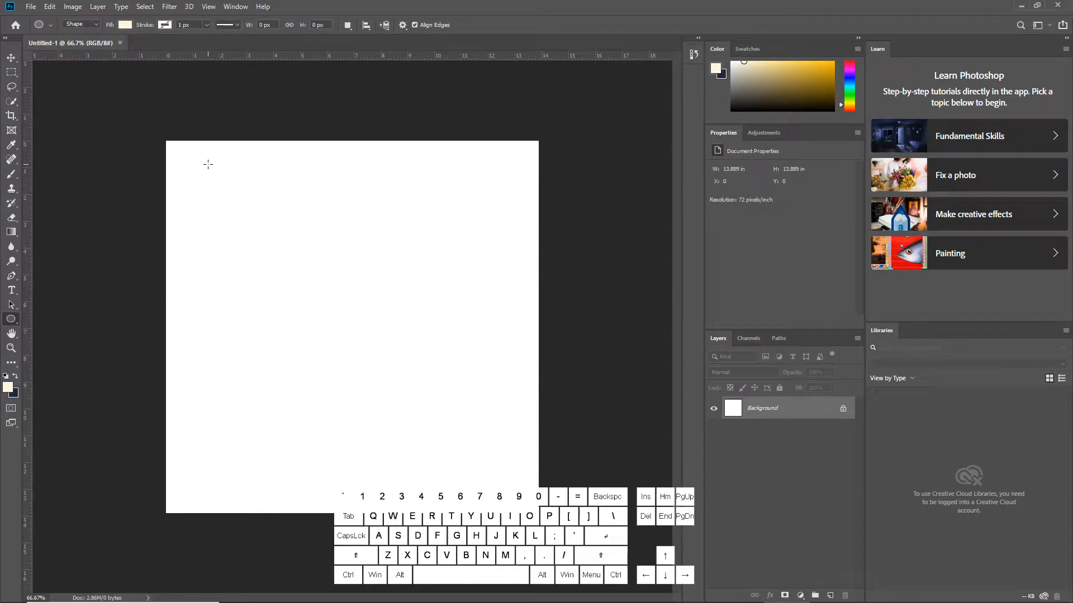
Step: Draw a circle about 781 px across on the canvas and fill it with the recently used dark gold
{"action": "left_click_drag", "start_coordinate": [208, 164], "coordinate": [541, 455]}
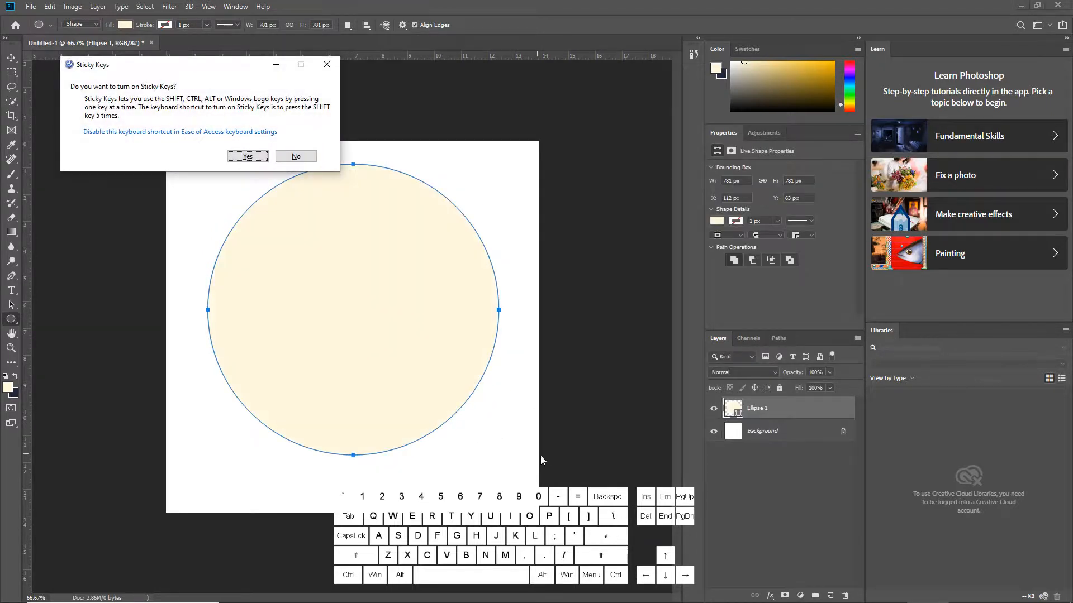
{"action": "left_click", "coordinate": [324, 67]}
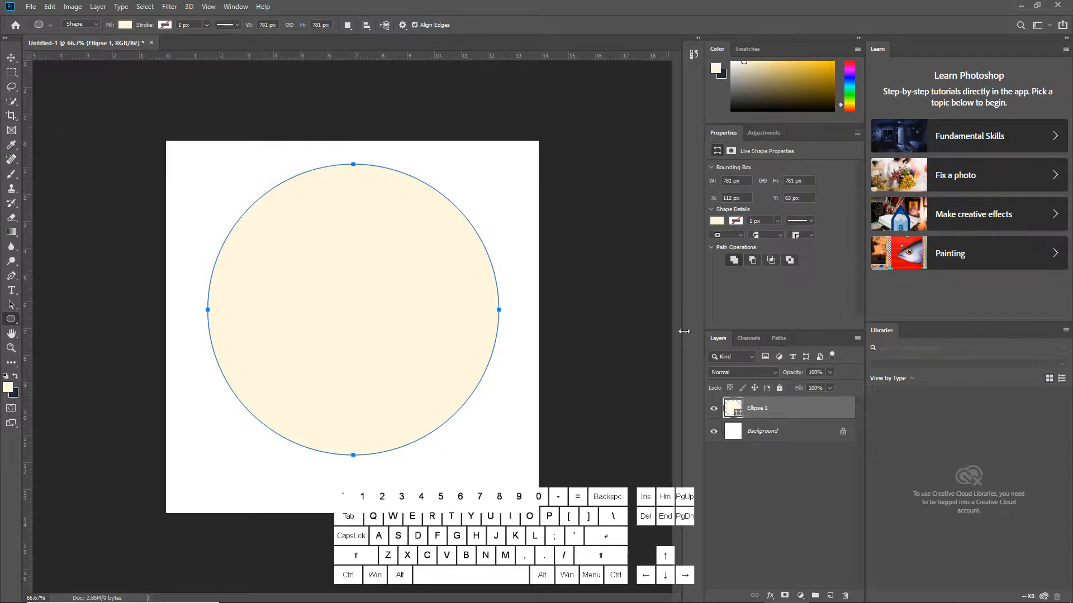
{"action": "left_click", "coordinate": [717, 221]}
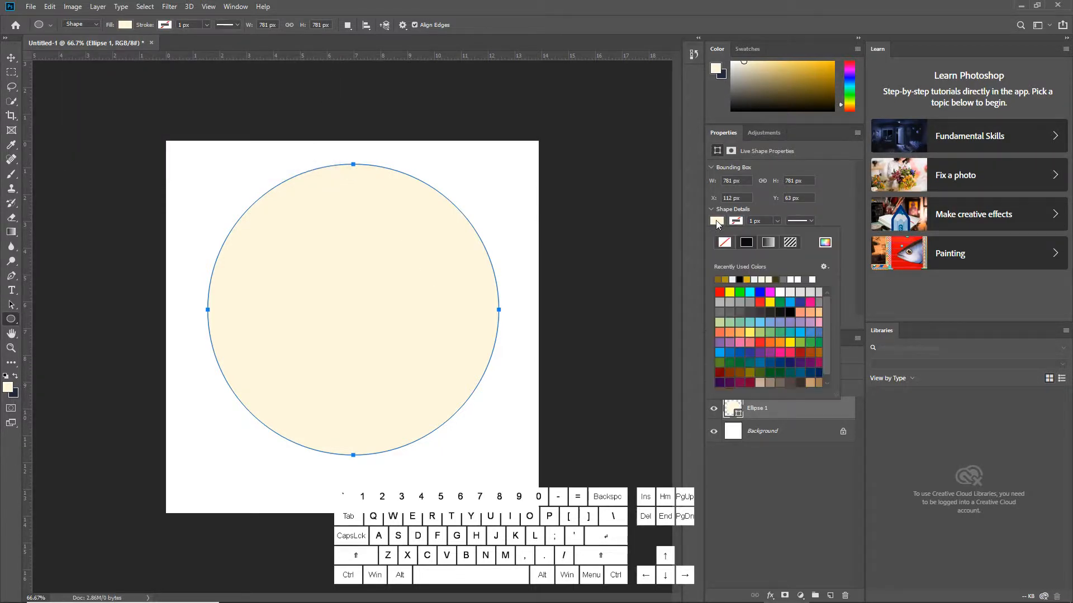
{"action": "left_click", "coordinate": [727, 278]}
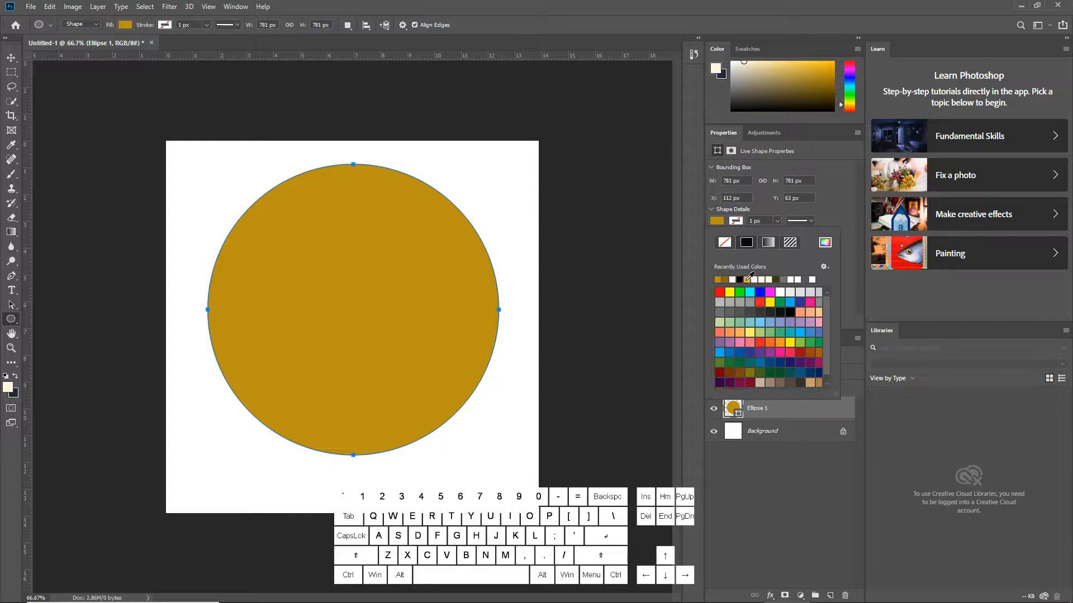
{"action": "left_click", "coordinate": [748, 279]}
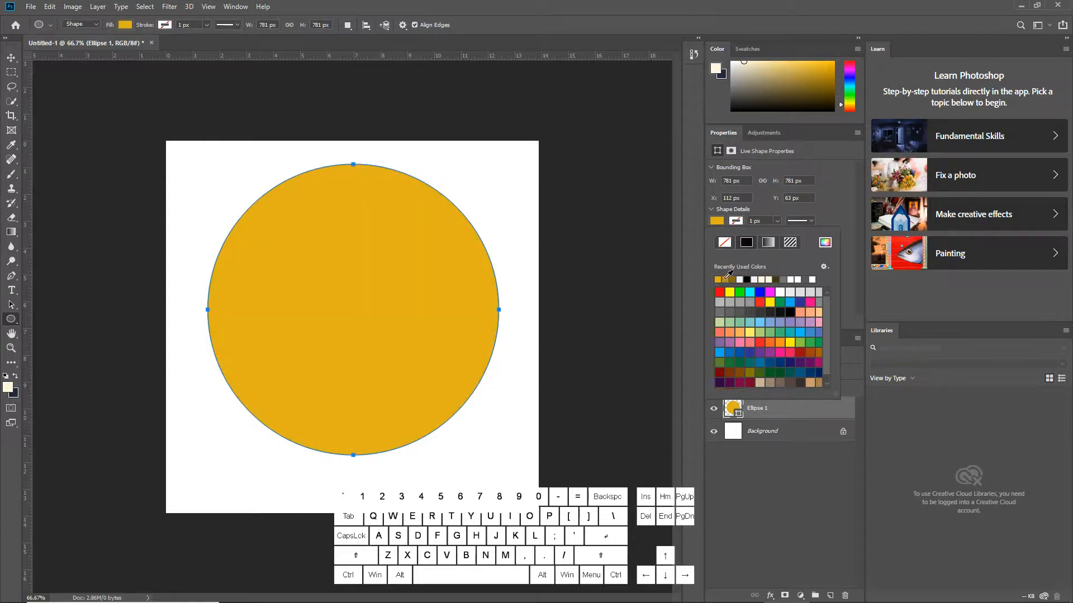
{"action": "left_click", "coordinate": [726, 279]}
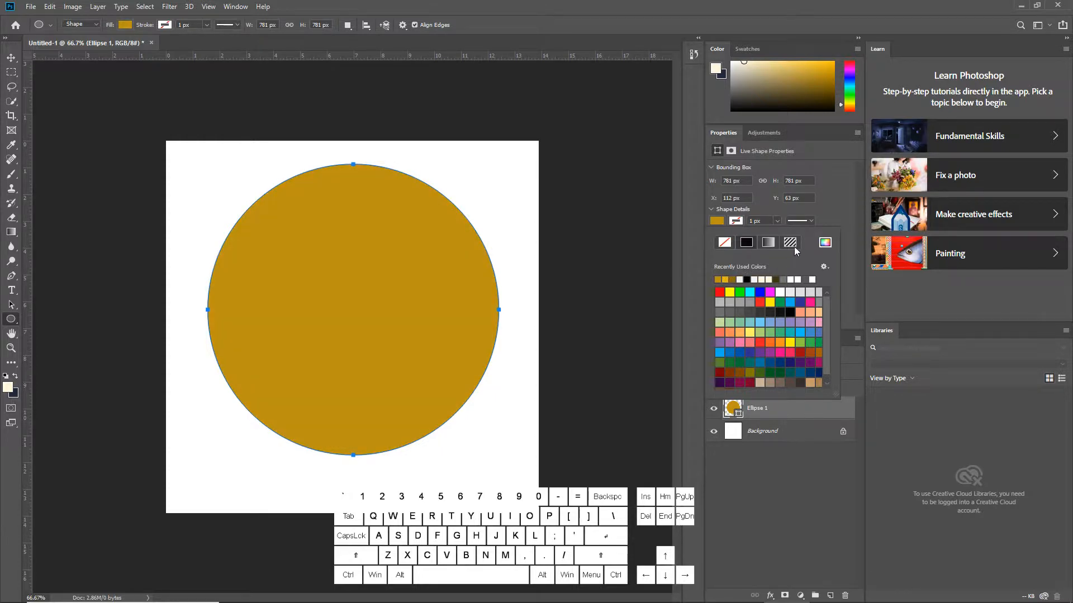
{"action": "left_click", "coordinate": [827, 203]}
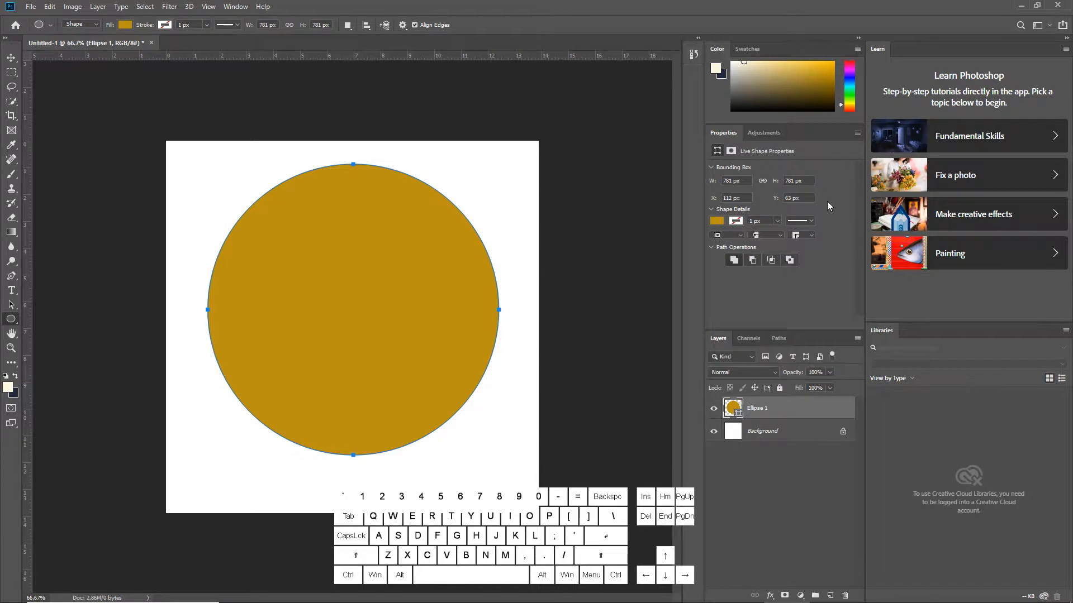
Step: Rasterize the circle layer and warp its two lower corners outward to form a wide-based dome
{"action": "right_click", "coordinate": [794, 408]}
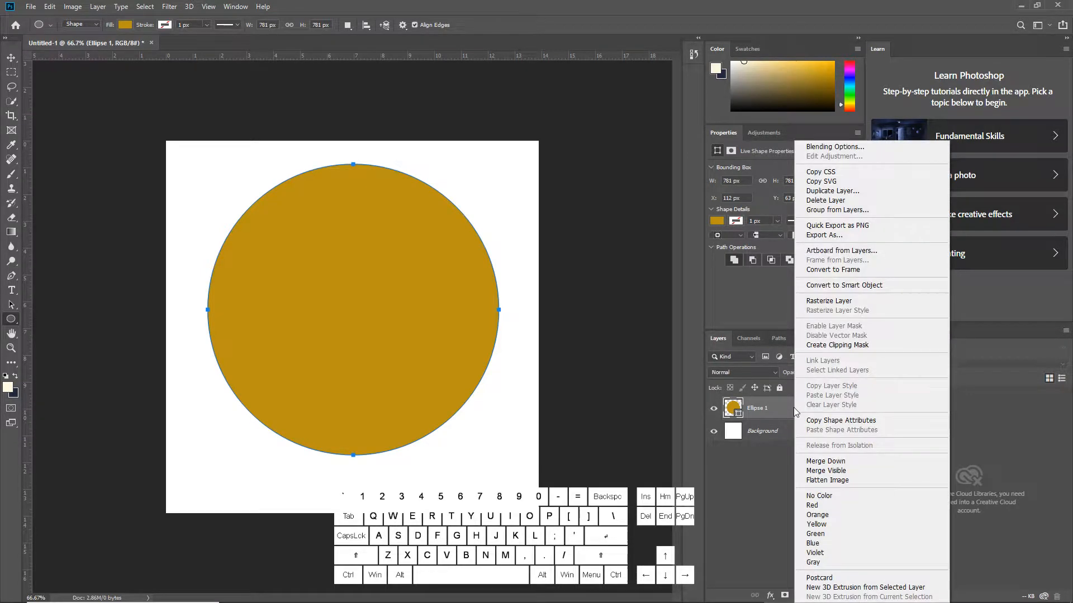
{"action": "left_click", "coordinate": [840, 300]}
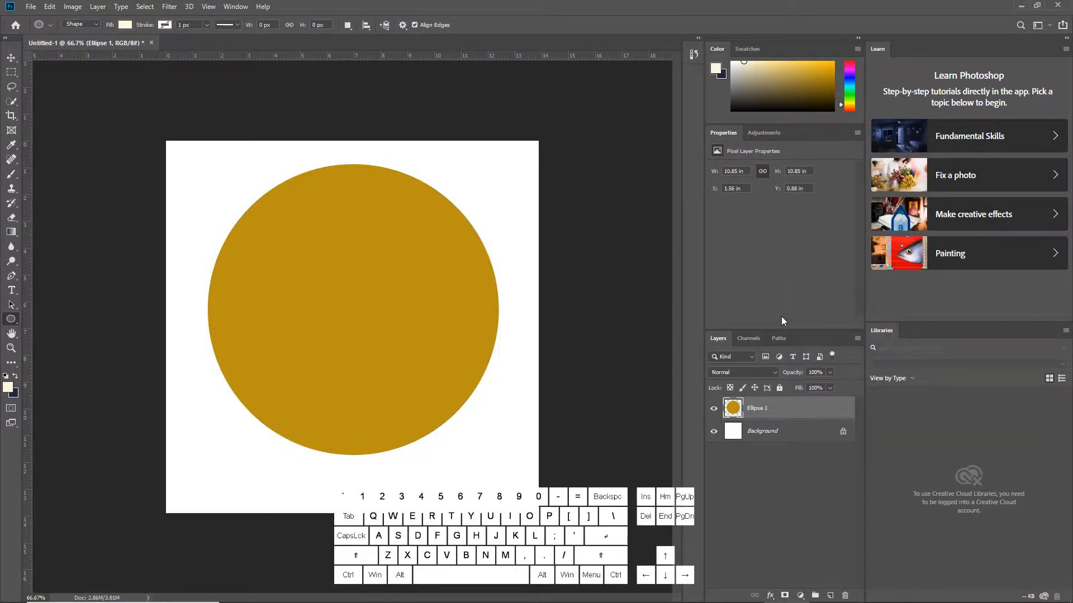
{"action": "left_click", "coordinate": [49, 7]}
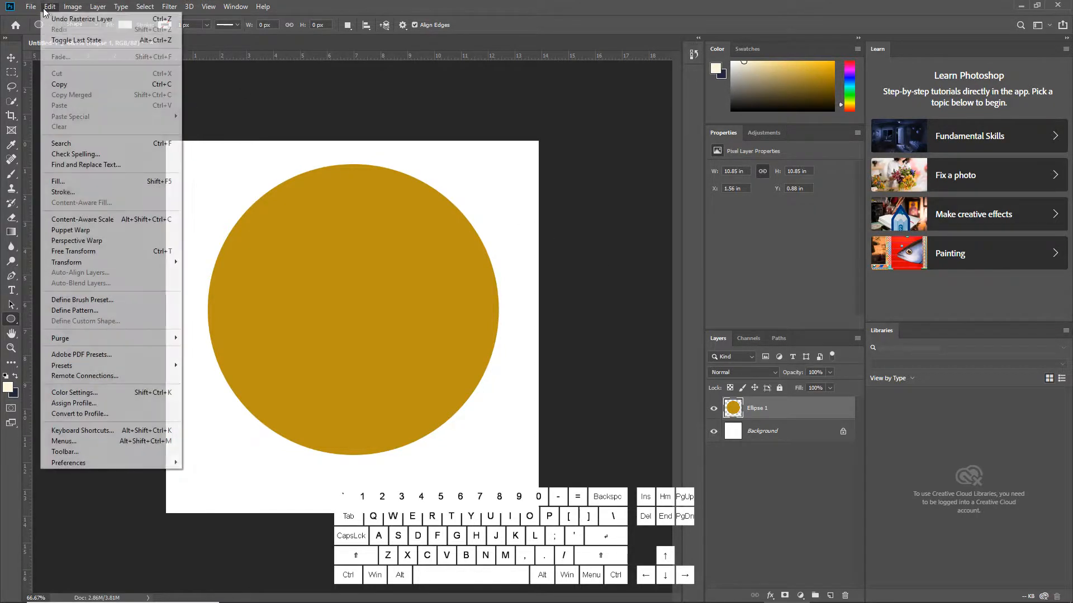
{"action": "mouse_move", "coordinate": [174, 262]}
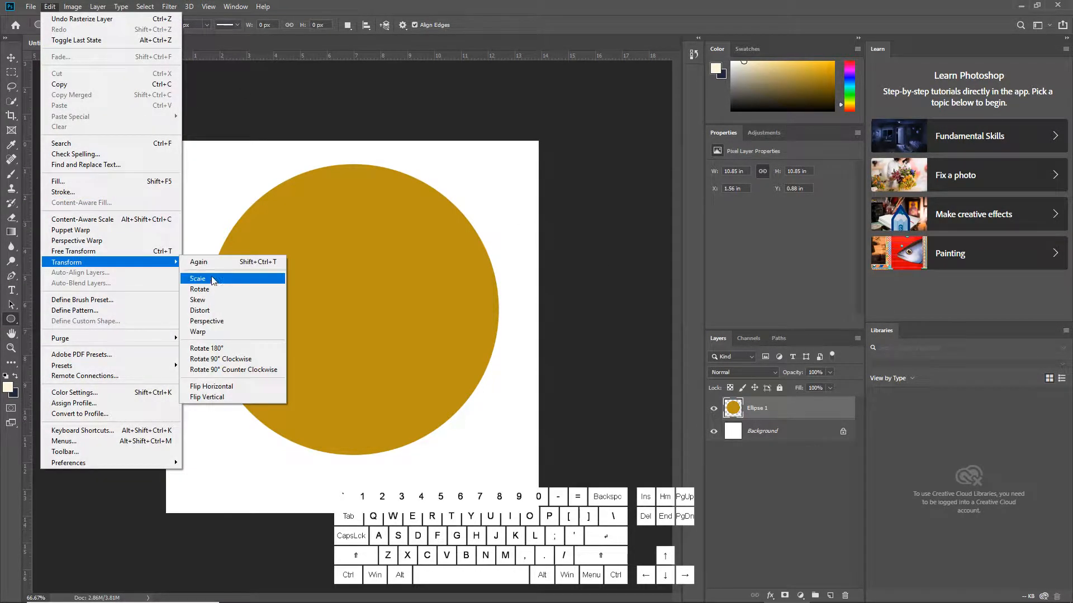
{"action": "left_click", "coordinate": [229, 332]}
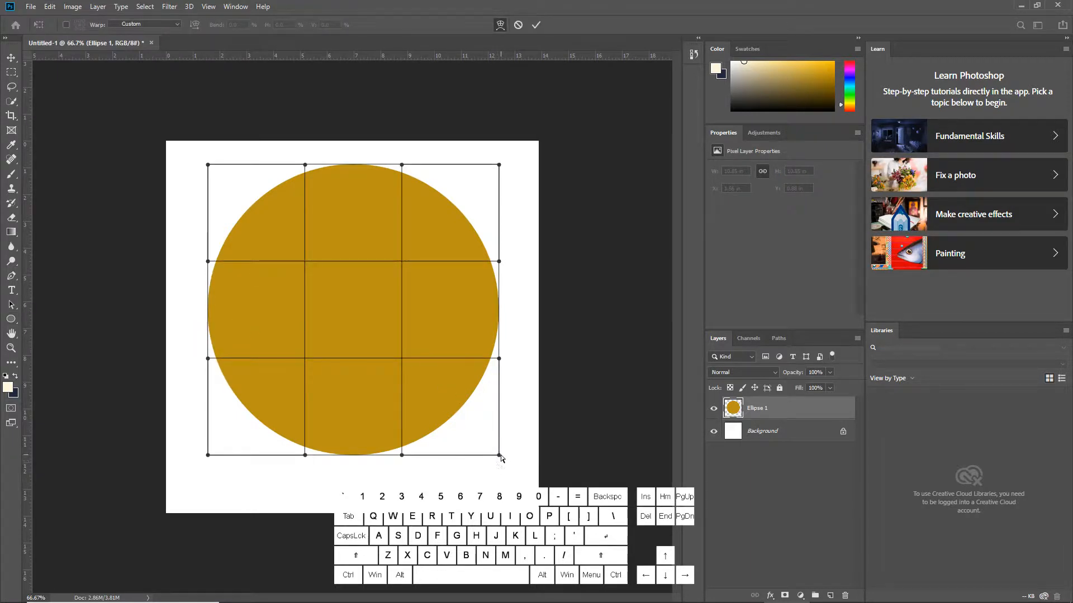
{"action": "left_click_drag", "start_coordinate": [499, 456], "coordinate": [637, 491]}
{"action": "left_click_drag", "start_coordinate": [208, 455], "coordinate": [63, 508]}
{"action": "key", "text": "u"}
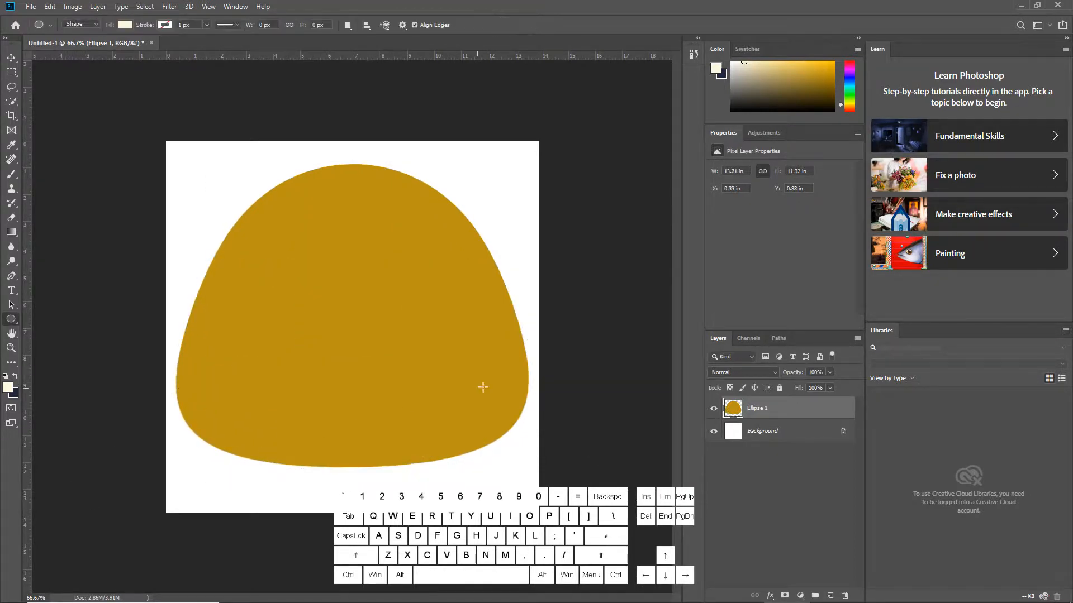
Step: Add an Inner Shadow to the dome layer with 7% opacity, a -62° angle and 96 px distance
{"action": "double_click", "coordinate": [826, 412]}
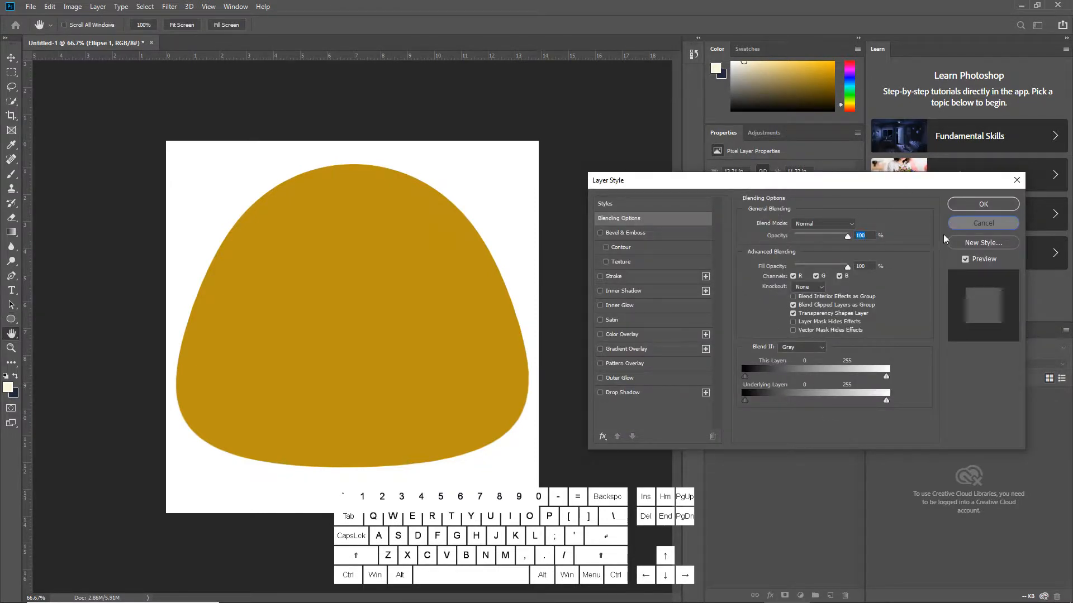
{"action": "left_click", "coordinate": [981, 222]}
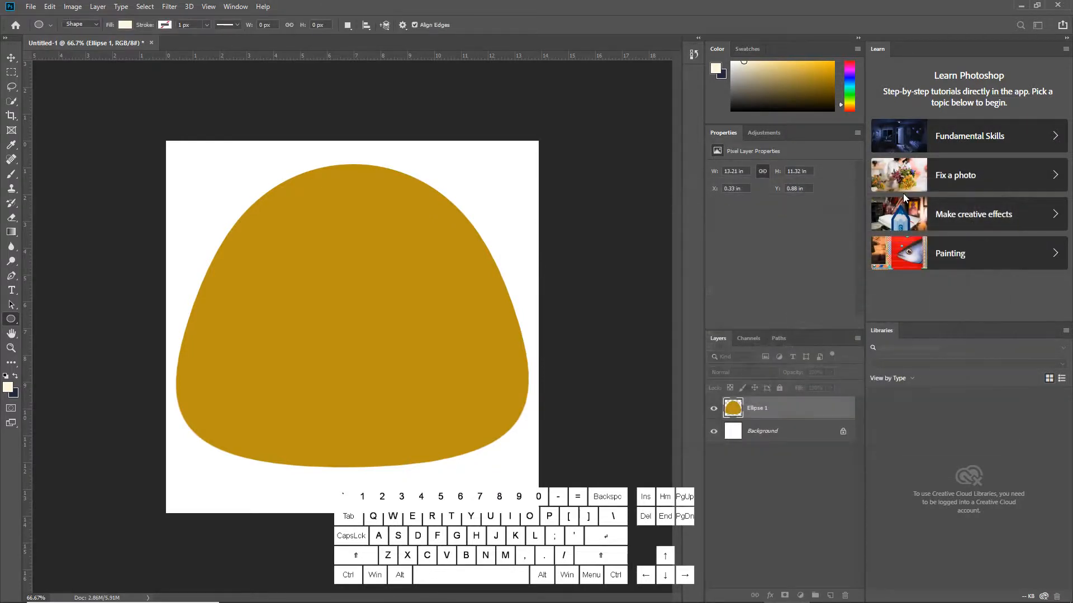
{"action": "double_click", "coordinate": [818, 409]}
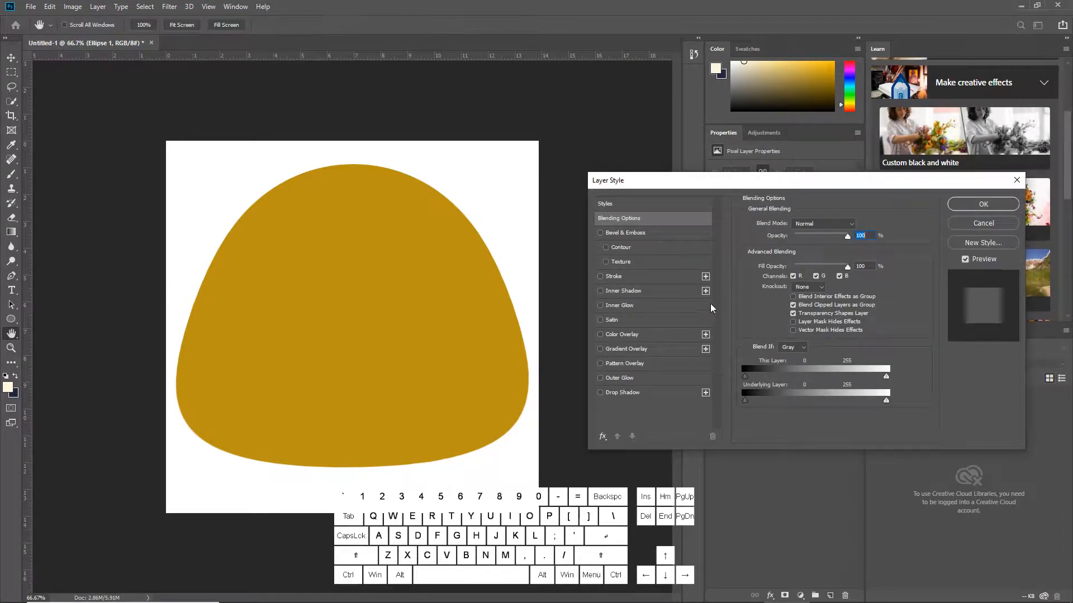
{"action": "left_click", "coordinate": [600, 292]}
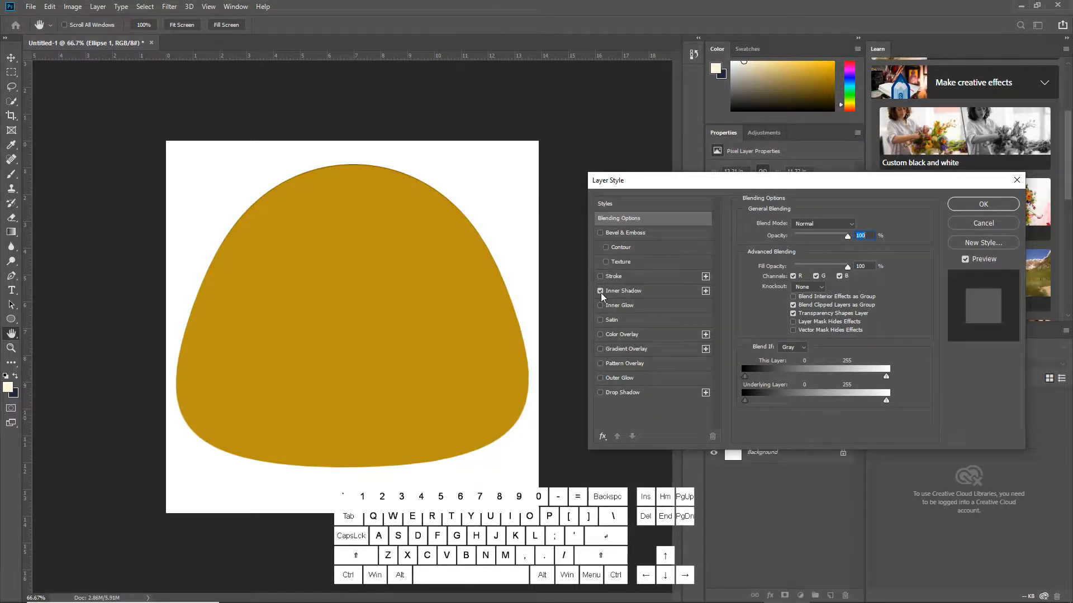
{"action": "left_click", "coordinate": [655, 292]}
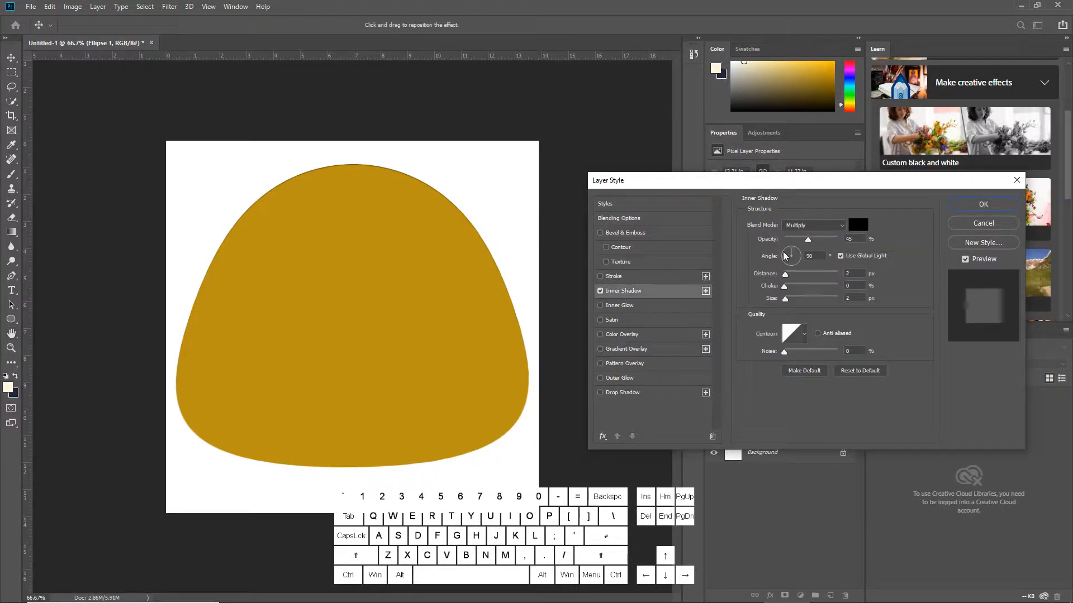
{"action": "mouse_move", "coordinate": [792, 260]}
{"action": "left_mouse_down"}
{"action": "mouse_move", "coordinate": [798, 269]}
{"action": "mouse_move", "coordinate": [779, 268]}
{"action": "mouse_move", "coordinate": [834, 276]}
{"action": "mouse_move", "coordinate": [824, 275]}
{"action": "left_mouse_up"}
{"action": "left_click_drag", "start_coordinate": [808, 239], "coordinate": [789, 241]}
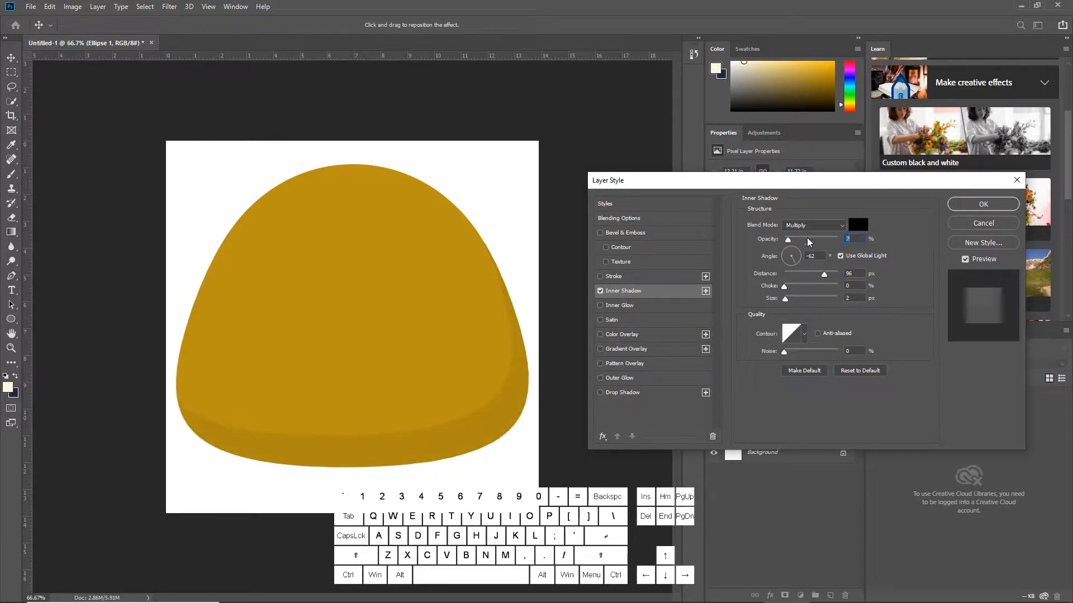
{"action": "left_click", "coordinate": [983, 210]}
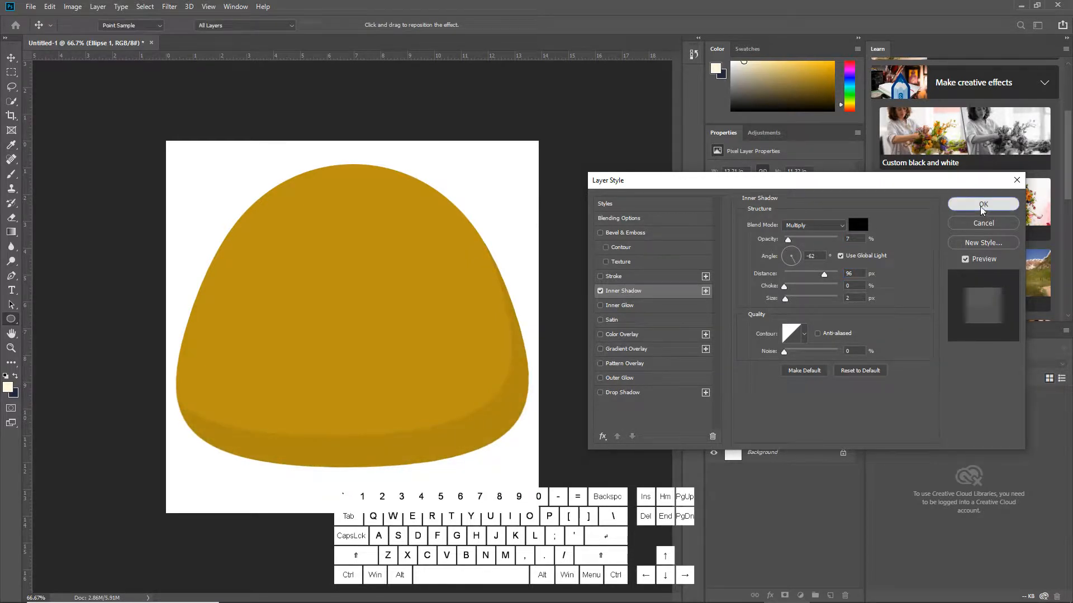
Step: Create a layer group named Body, move the dome layer into it, and collapse the group
{"action": "left_click", "coordinate": [815, 595]}
{"action": "double_click", "coordinate": [762, 403]}
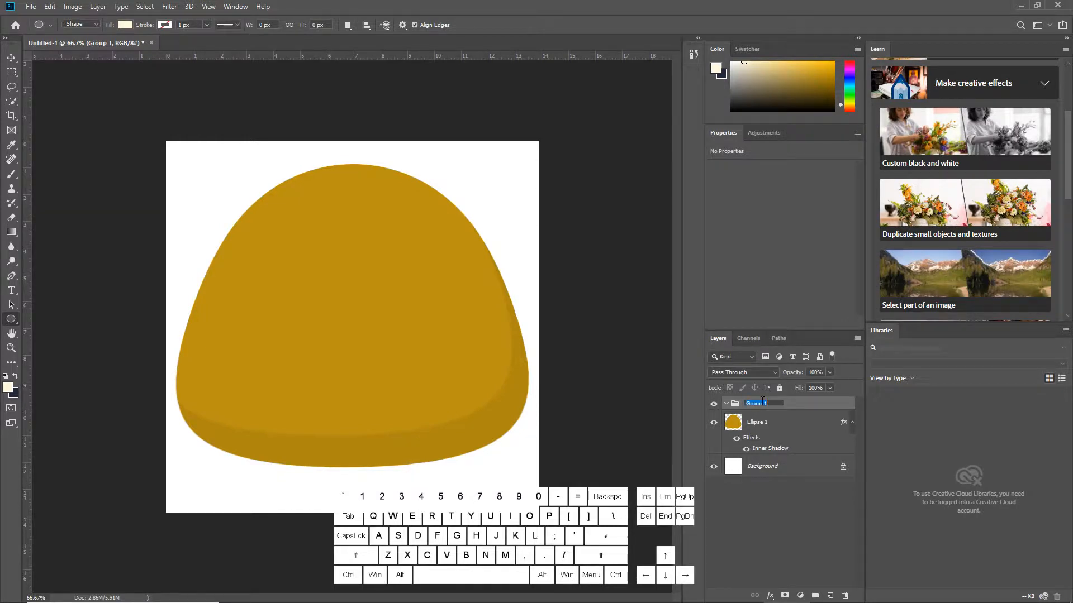
{"action": "type", "text": "b"}
{"action": "type", "text": "ody"}
{"action": "key", "text": "Return"}
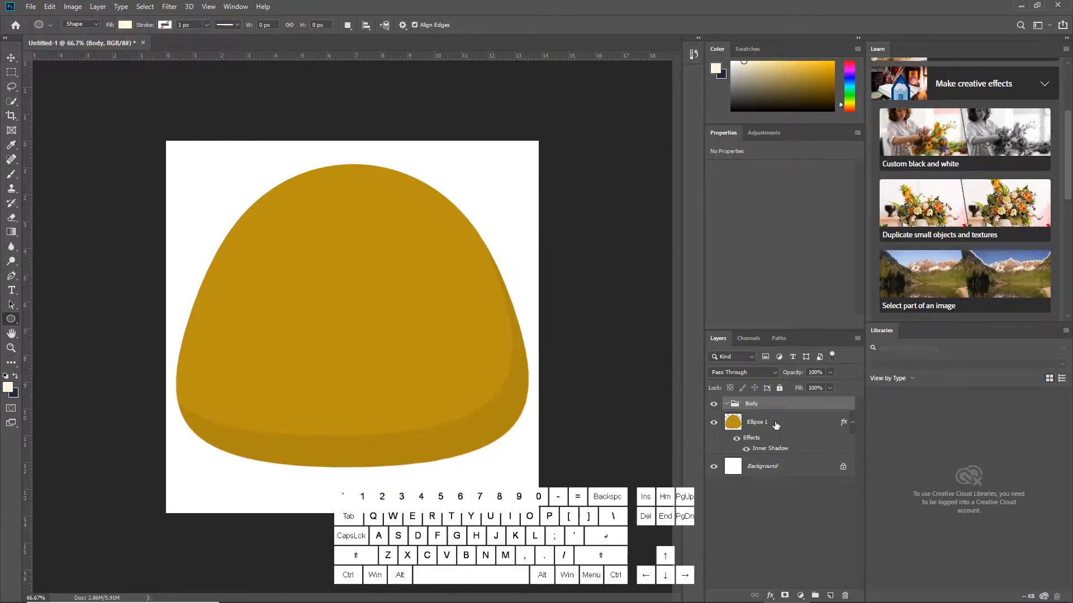
{"action": "left_click_drag", "start_coordinate": [776, 426], "coordinate": [726, 406]}
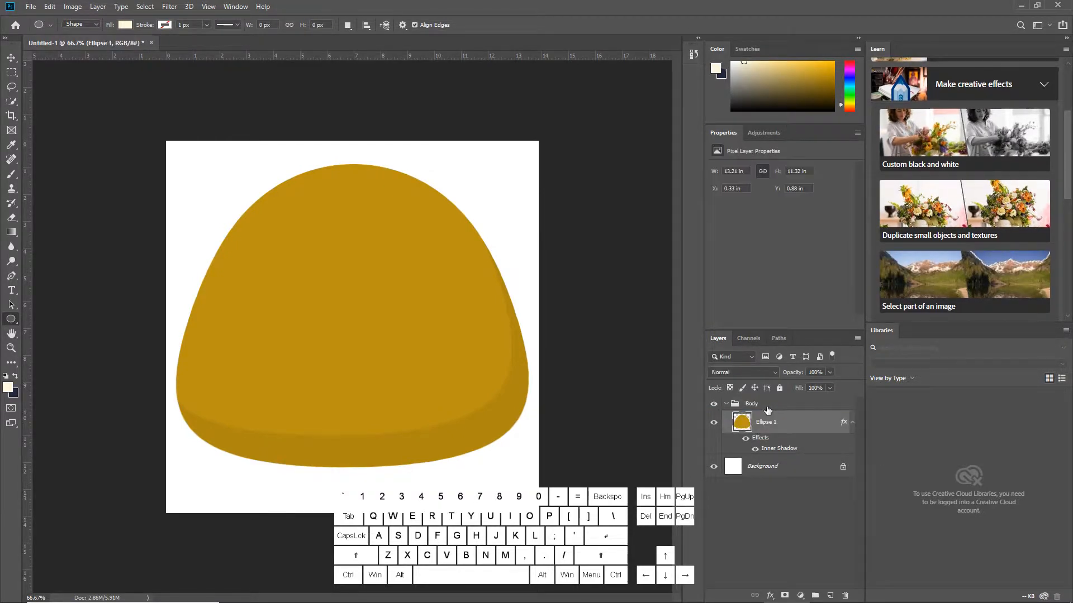
{"action": "left_click", "coordinate": [726, 405]}
{"action": "left_click", "coordinate": [714, 407]}
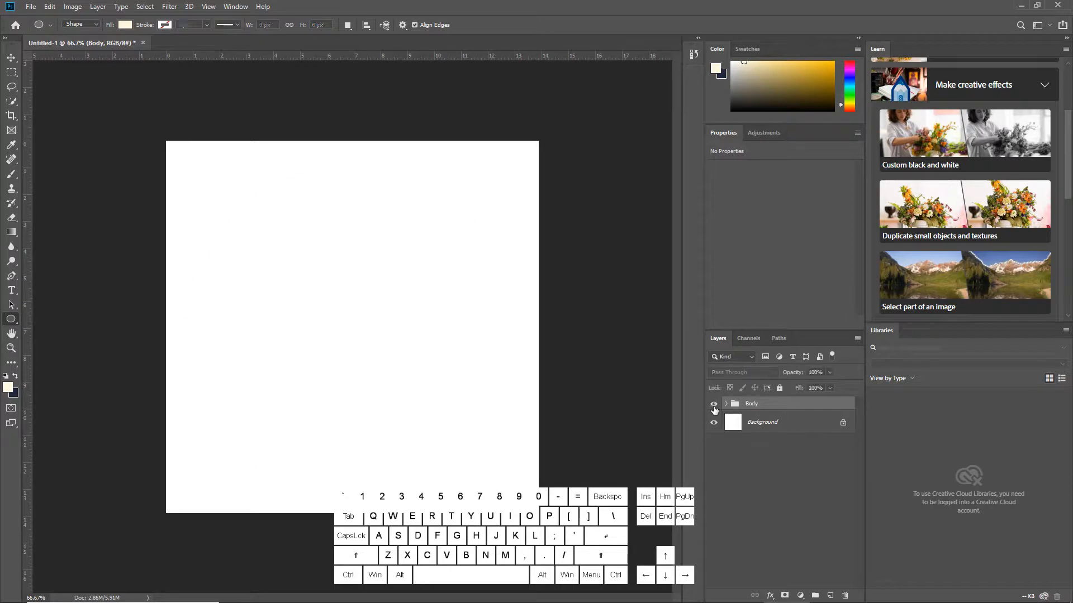
{"action": "left_click", "coordinate": [714, 408]}
Step: Convert the locked Background into a regular layer and delete it
{"action": "double_click", "coordinate": [798, 420]}
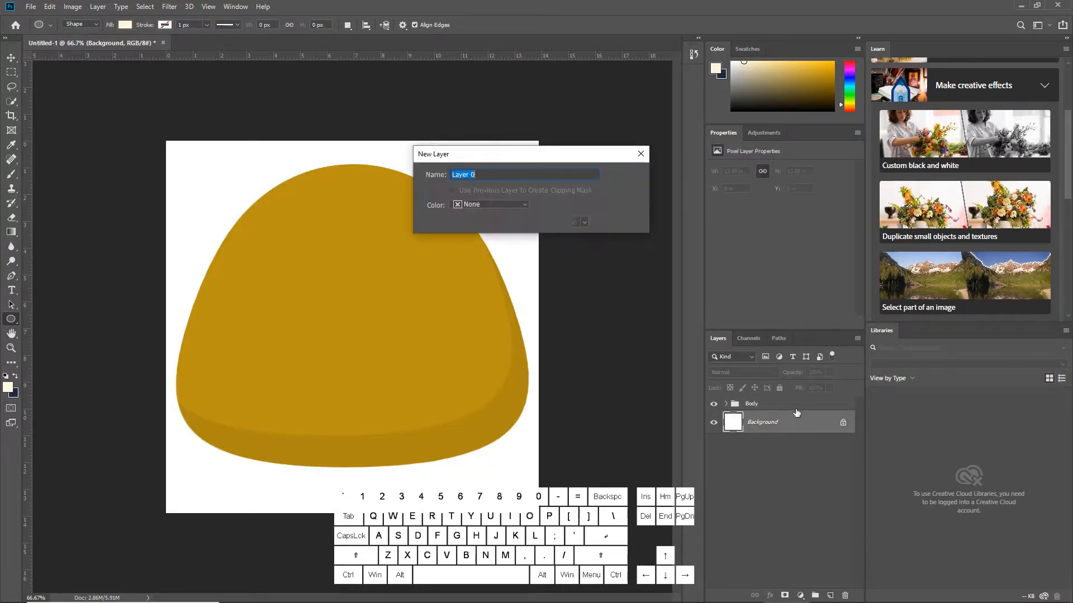
{"action": "key", "text": "Return"}
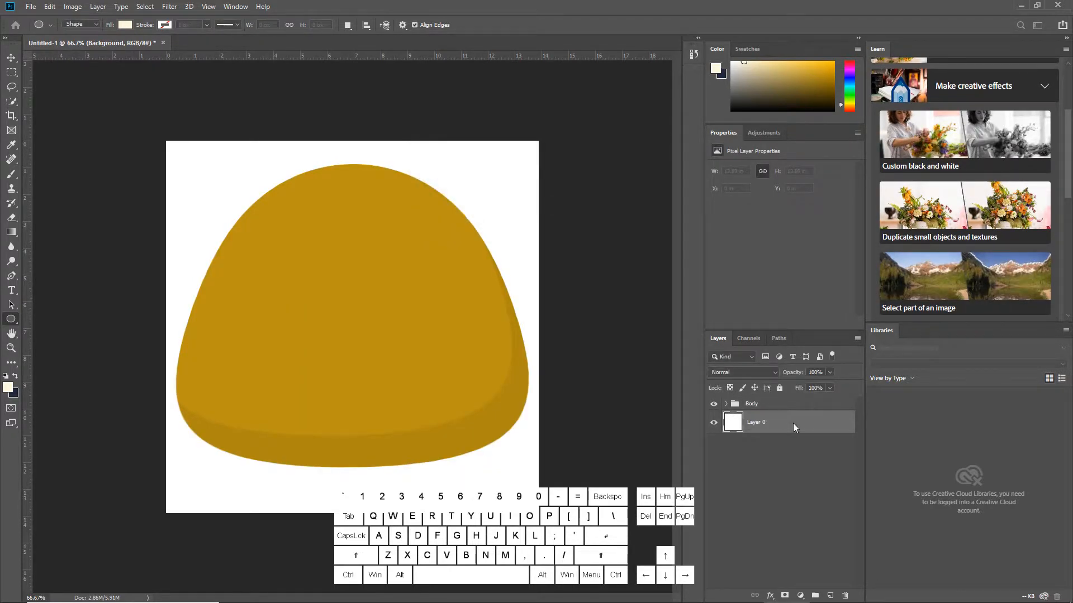
{"action": "key", "text": "Delete"}
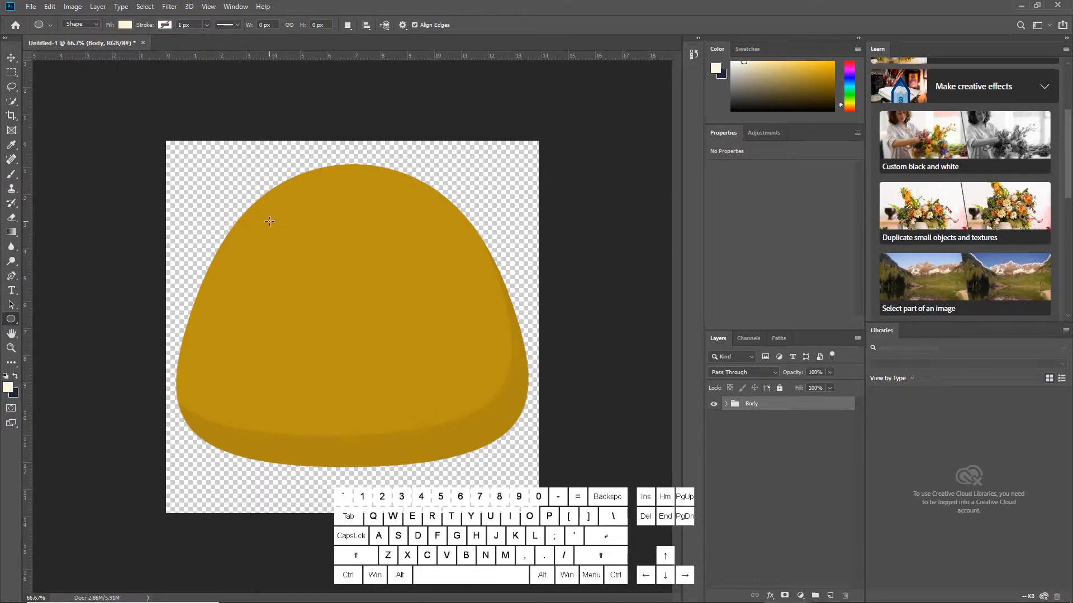
Step: Draw an upright eye ellipse about 145 by 265 px on the dome's upper left and fill it white
{"action": "left_click_drag", "start_coordinate": [269, 221], "coordinate": [322, 319]}
{"action": "left_click", "coordinate": [717, 221]}
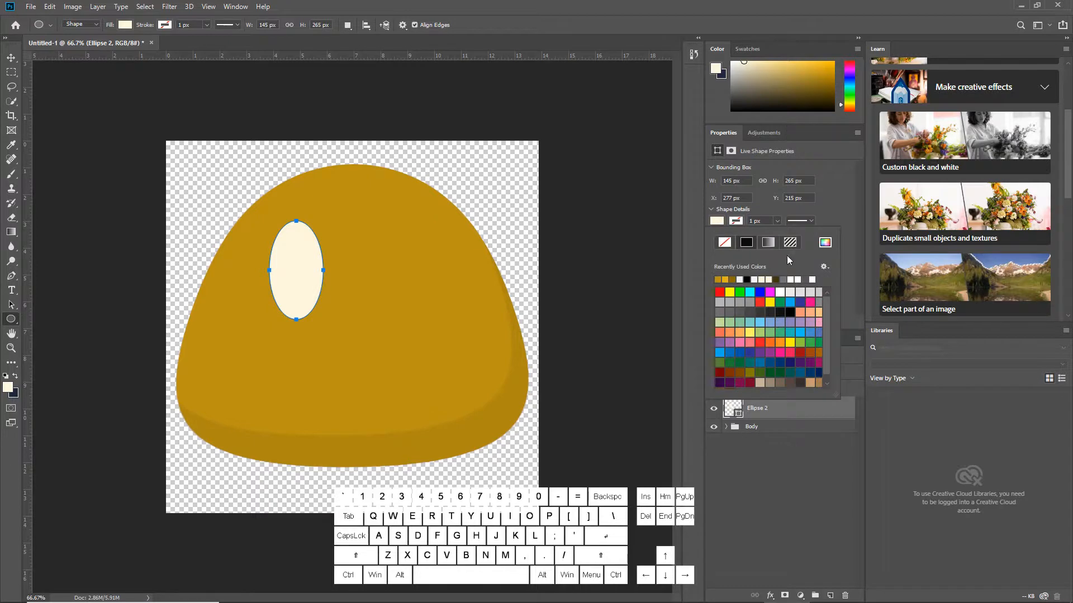
{"action": "left_click", "coordinate": [813, 279]}
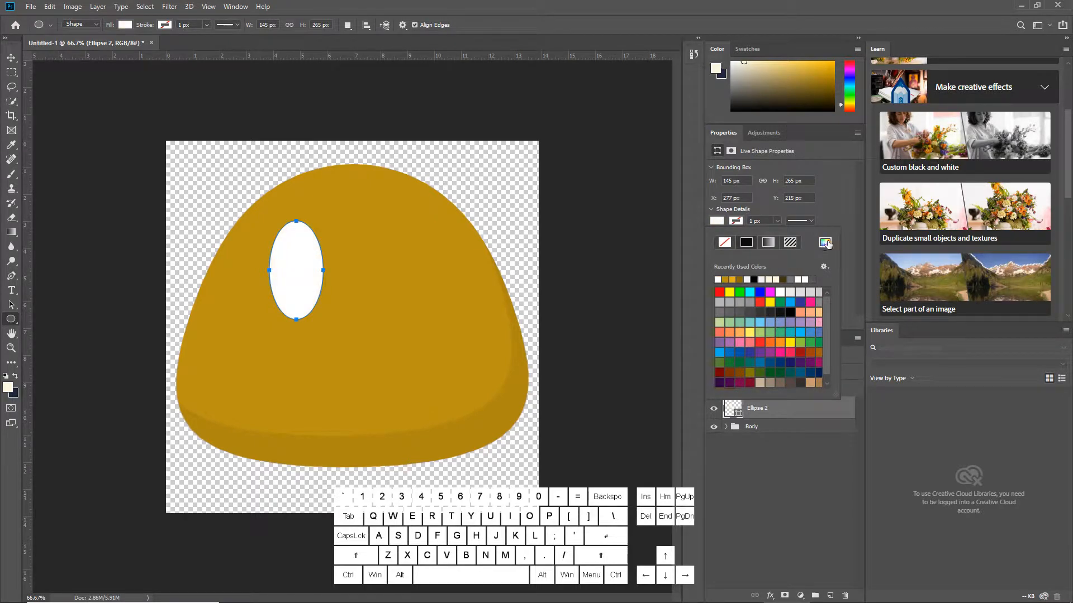
{"action": "left_click", "coordinate": [834, 205]}
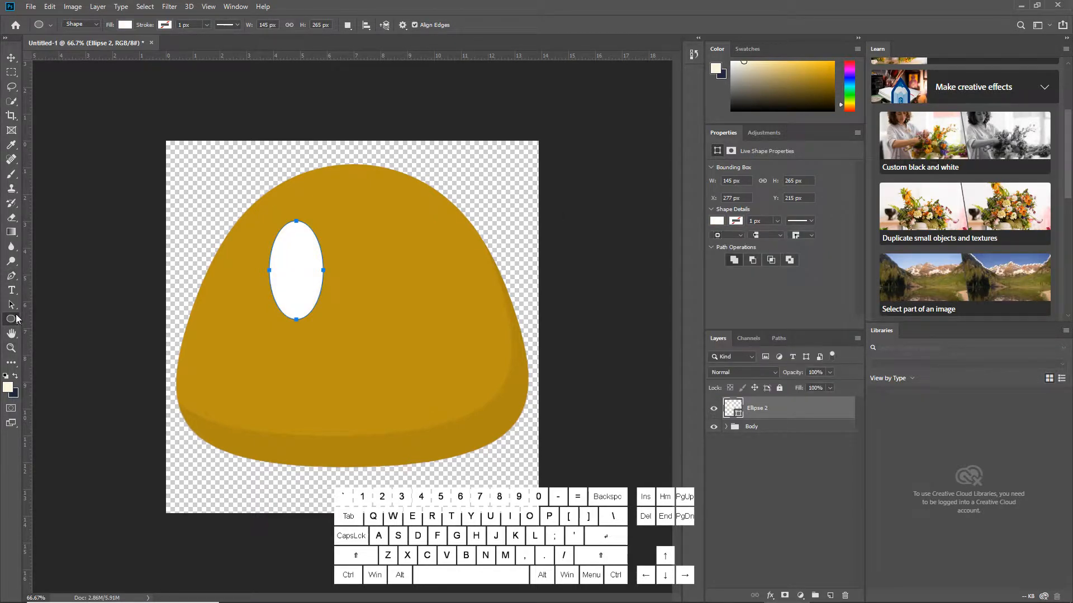
Step: Draw an iris ellipse about 76 by 113 px in the middle of the white eye and fill it golden yellow
{"action": "left_click", "coordinate": [11, 57]}
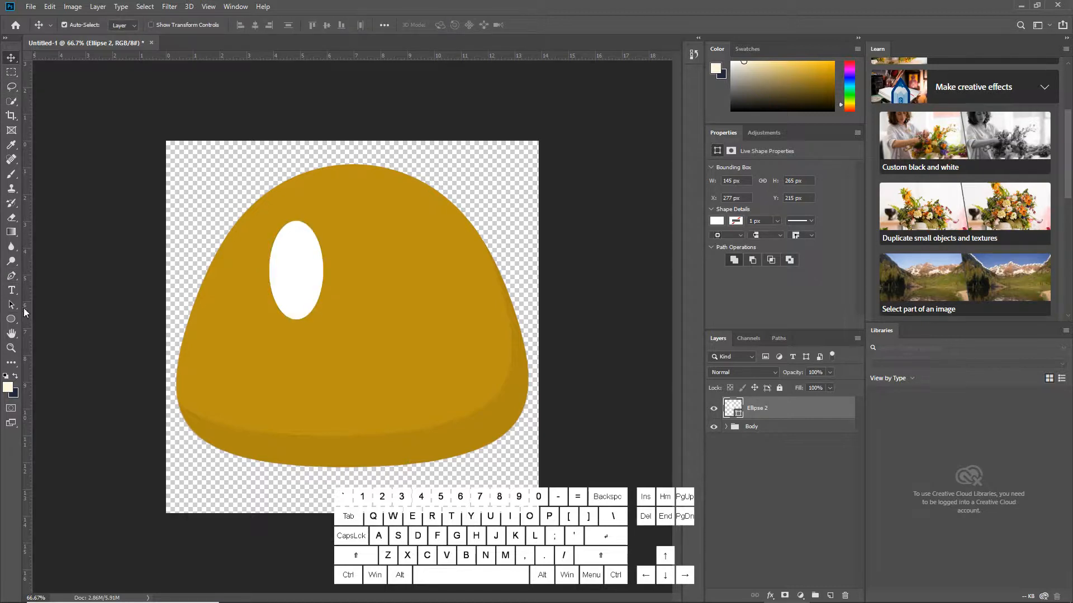
{"action": "left_click", "coordinate": [11, 319]}
{"action": "left_click_drag", "start_coordinate": [285, 252], "coordinate": [310, 293]}
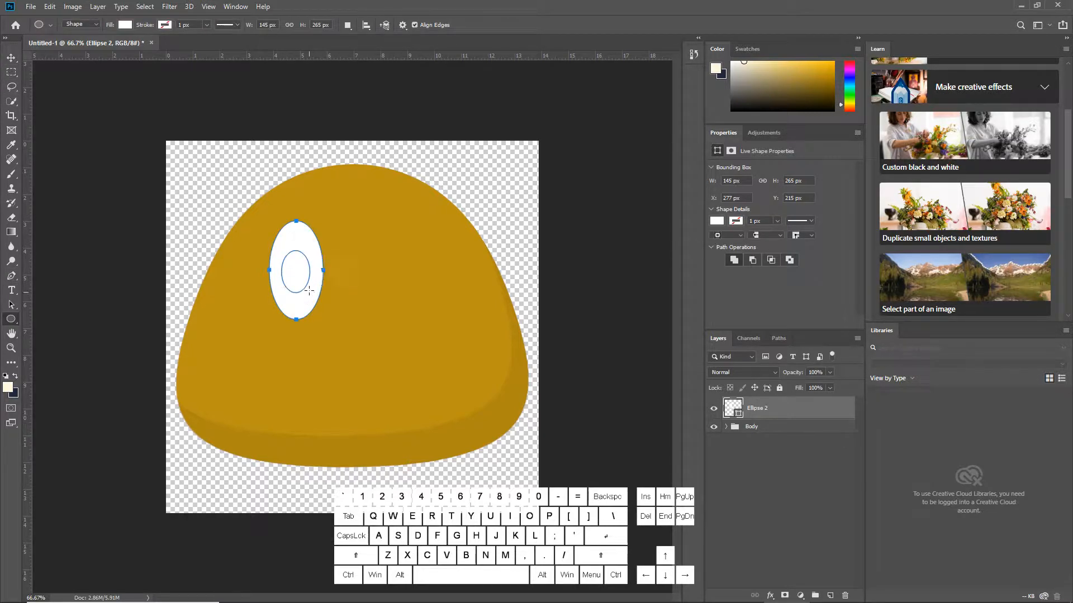
{"action": "left_click", "coordinate": [720, 222]}
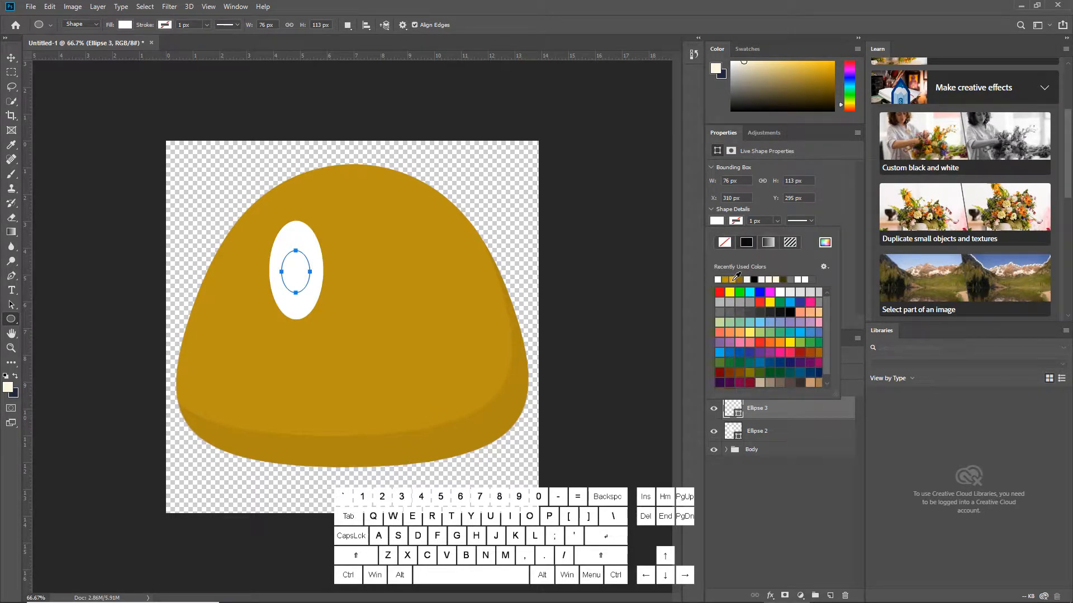
{"action": "left_click", "coordinate": [733, 279]}
{"action": "left_click", "coordinate": [11, 58]}
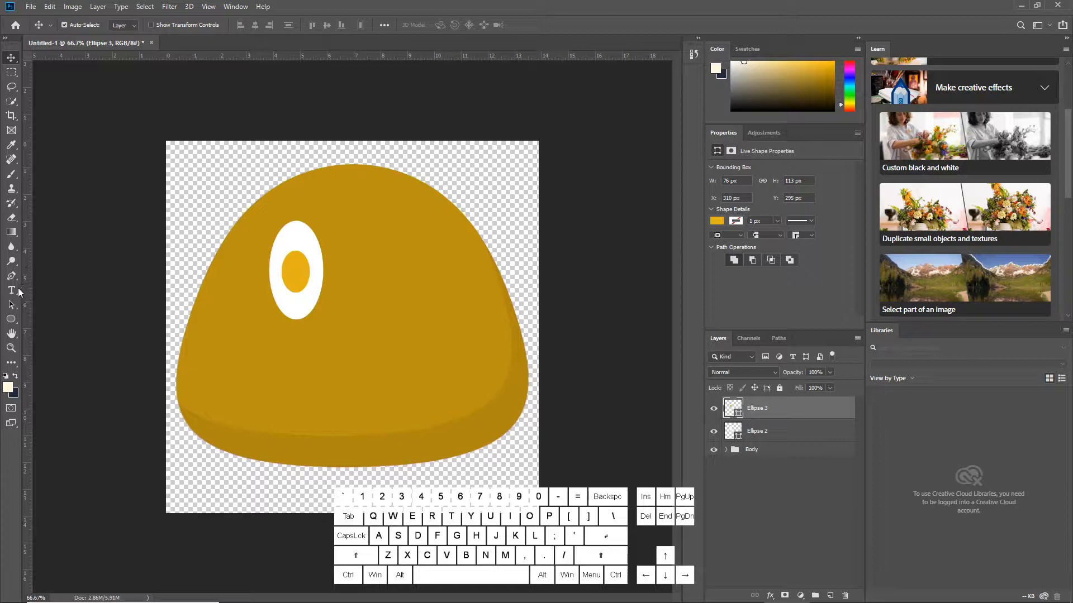
Step: Draw a pupil ellipse about 31 by 49 px at the centre of the iris and fill it black
{"action": "left_click", "coordinate": [11, 319]}
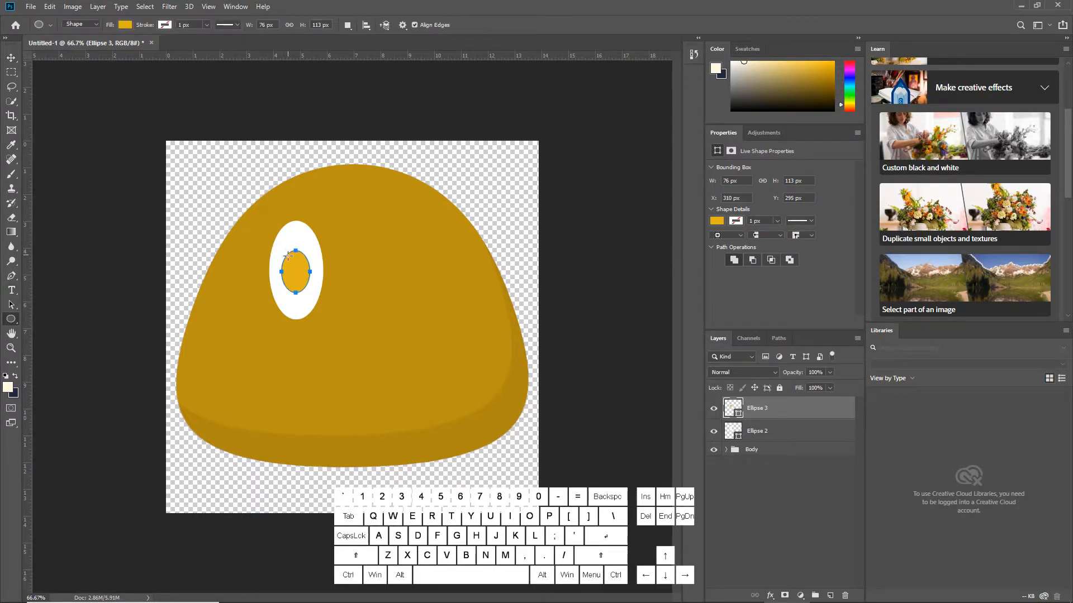
{"action": "left_click_drag", "start_coordinate": [290, 260], "coordinate": [302, 279]}
{"action": "left_click", "coordinate": [717, 221]}
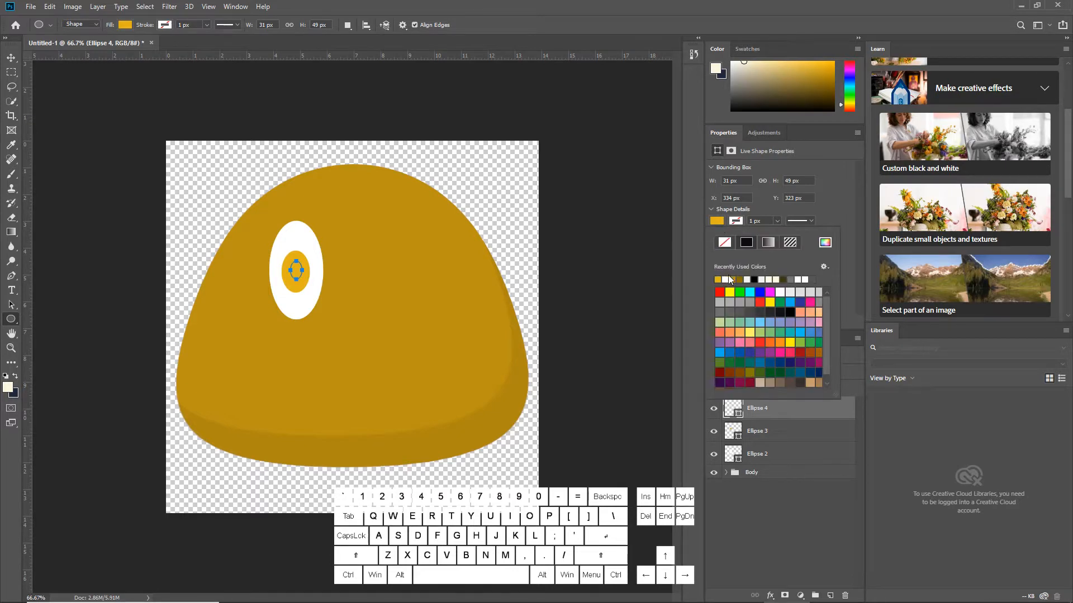
{"action": "left_click", "coordinate": [753, 279]}
{"action": "left_click", "coordinate": [12, 58]}
{"action": "left_click", "coordinate": [11, 57]}
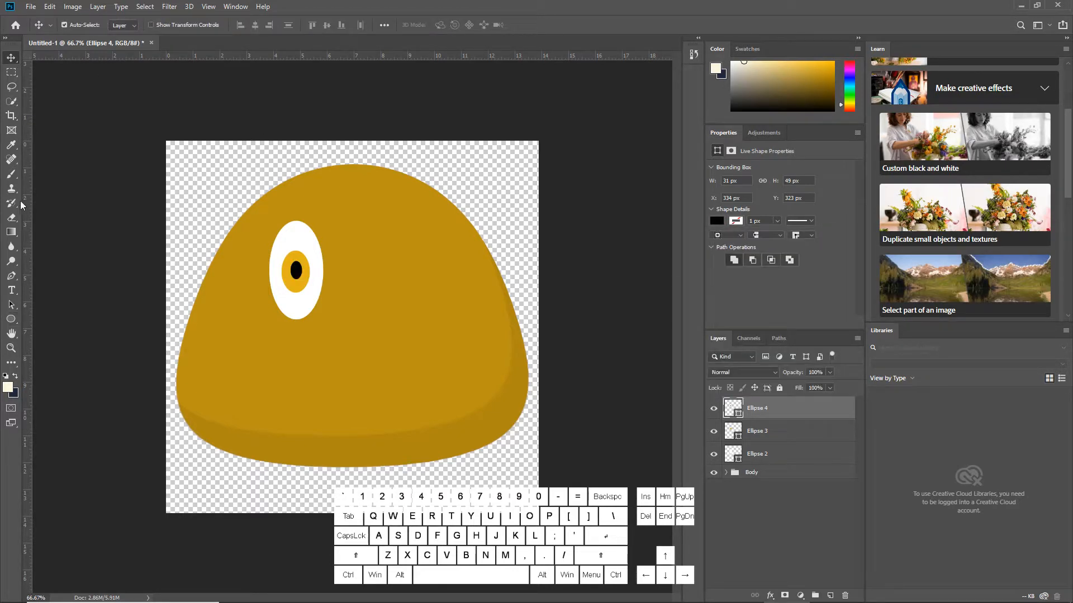
Step: Draw a highlight ellipse about 48 by 69 px overlapping the pupil's upper left and fill it with colour ffffff
{"action": "left_click", "coordinate": [11, 319]}
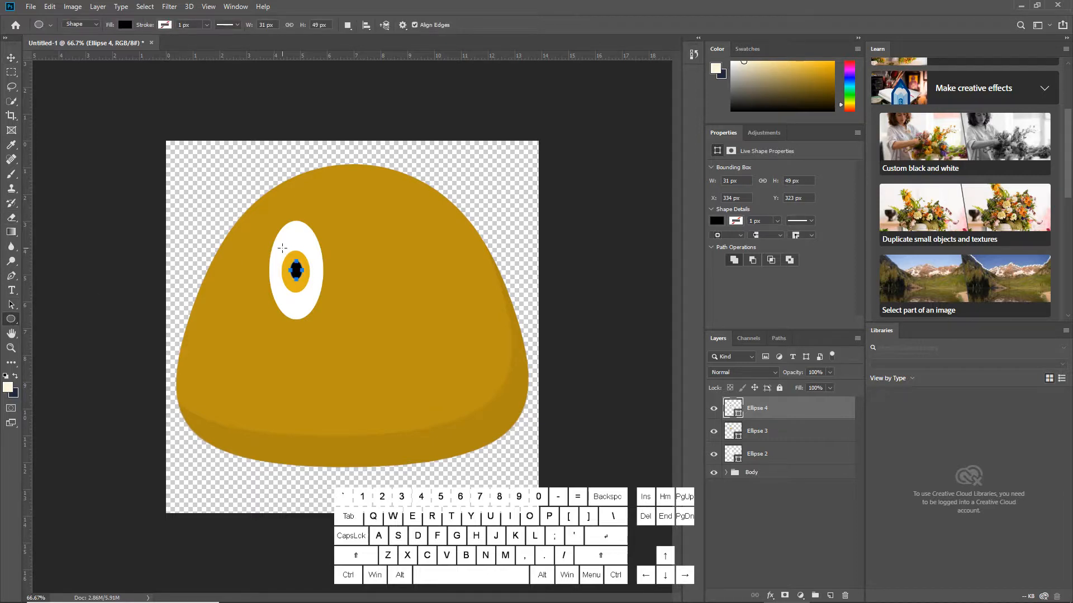
{"action": "left_click_drag", "start_coordinate": [282, 247], "coordinate": [300, 274]}
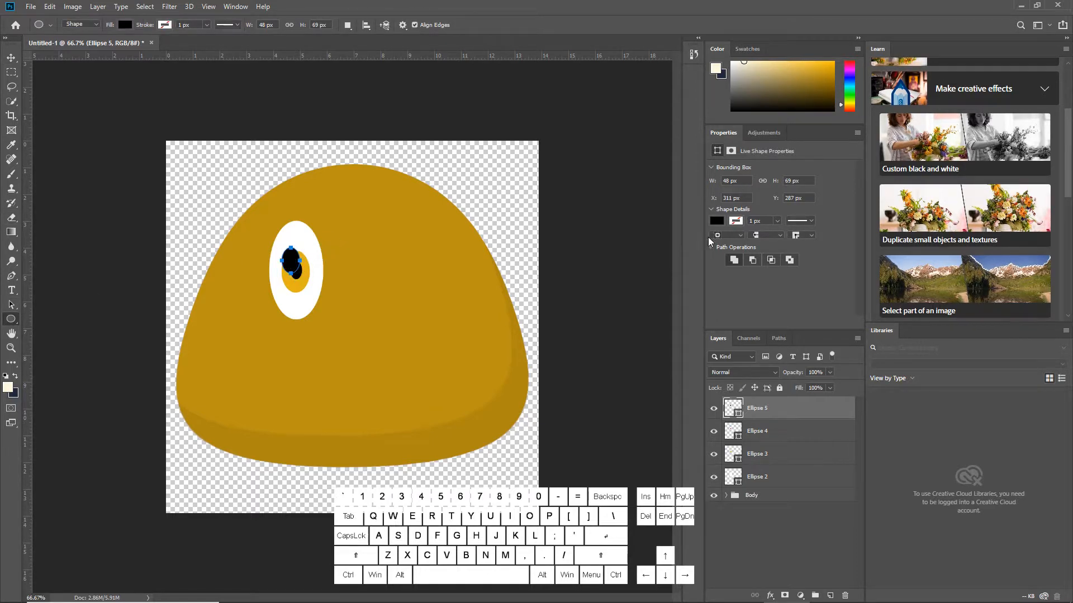
{"action": "left_click", "coordinate": [715, 220]}
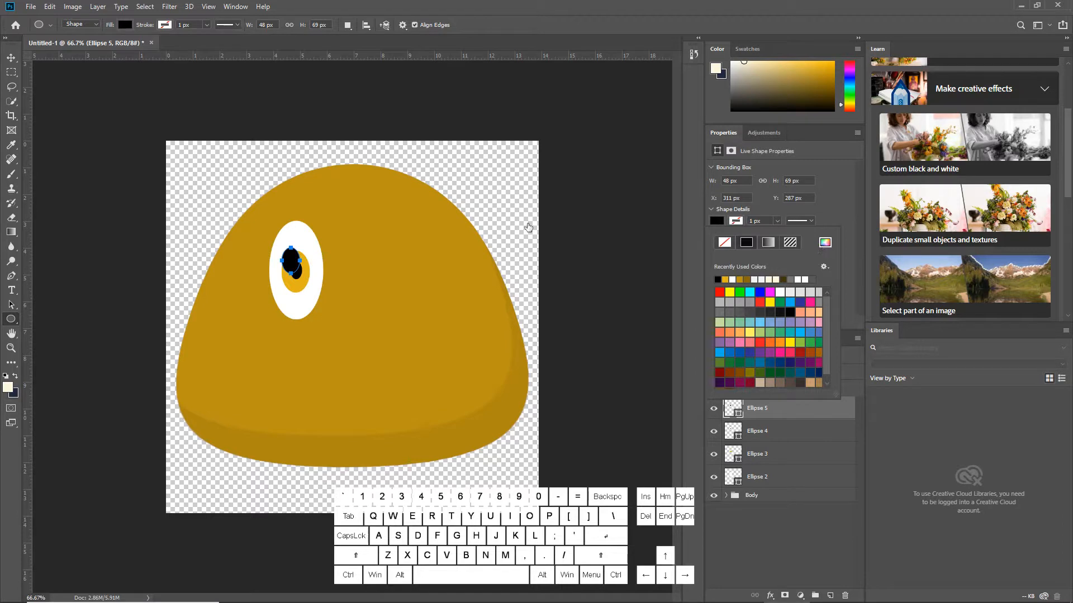
{"action": "left_click", "coordinate": [825, 241]}
{"action": "type", "text": "ffffff"}
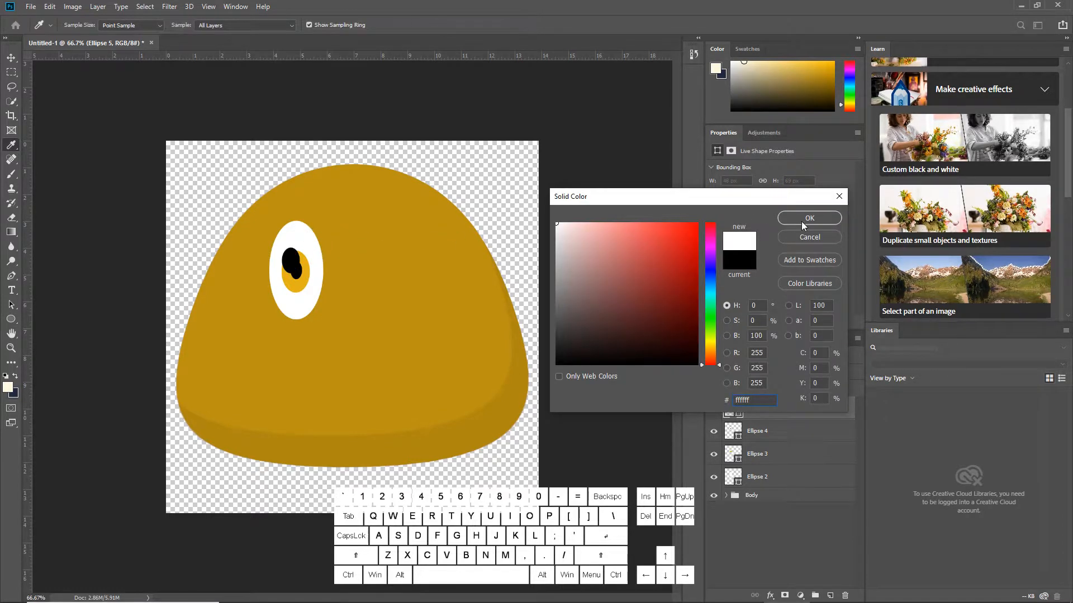
{"action": "left_click", "coordinate": [804, 218]}
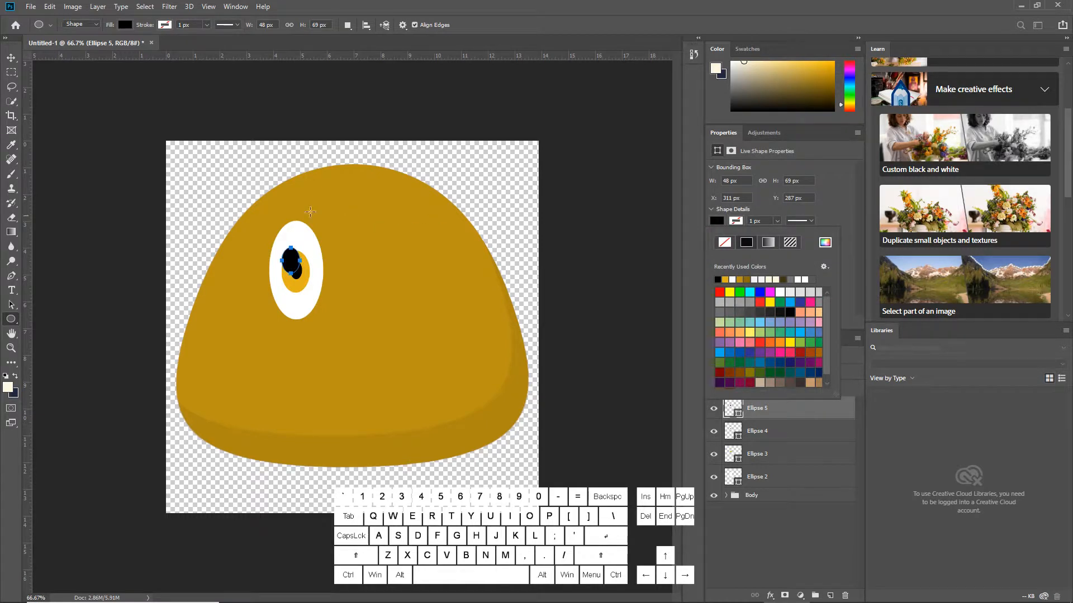
{"action": "left_click", "coordinate": [11, 59]}
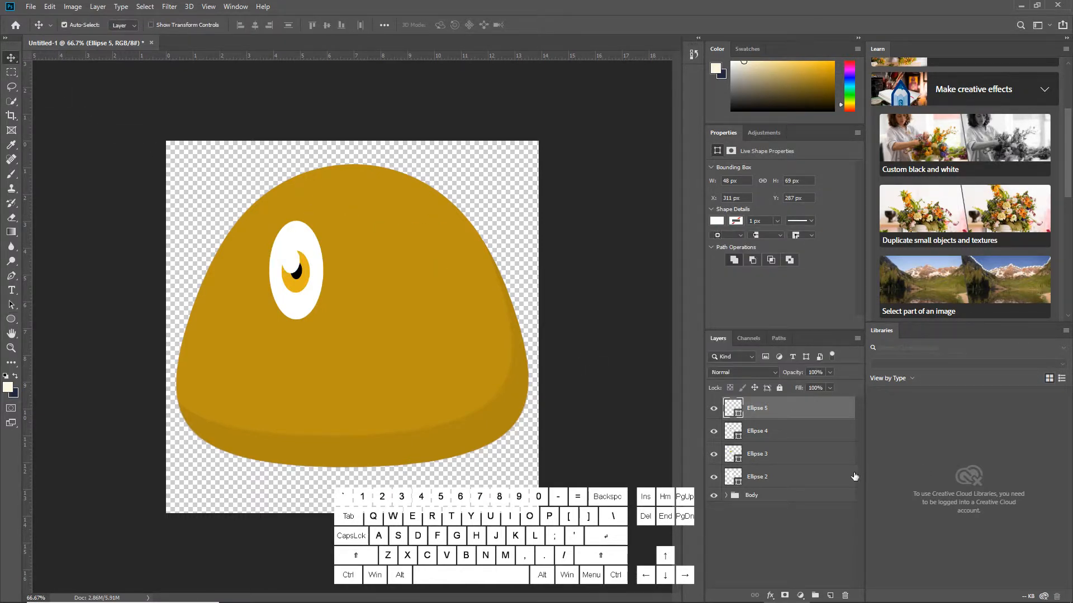
Step: Duplicate the large white eye ellipse's layer and place the copy at the top of the layer stack
{"action": "left_click", "coordinate": [785, 479]}
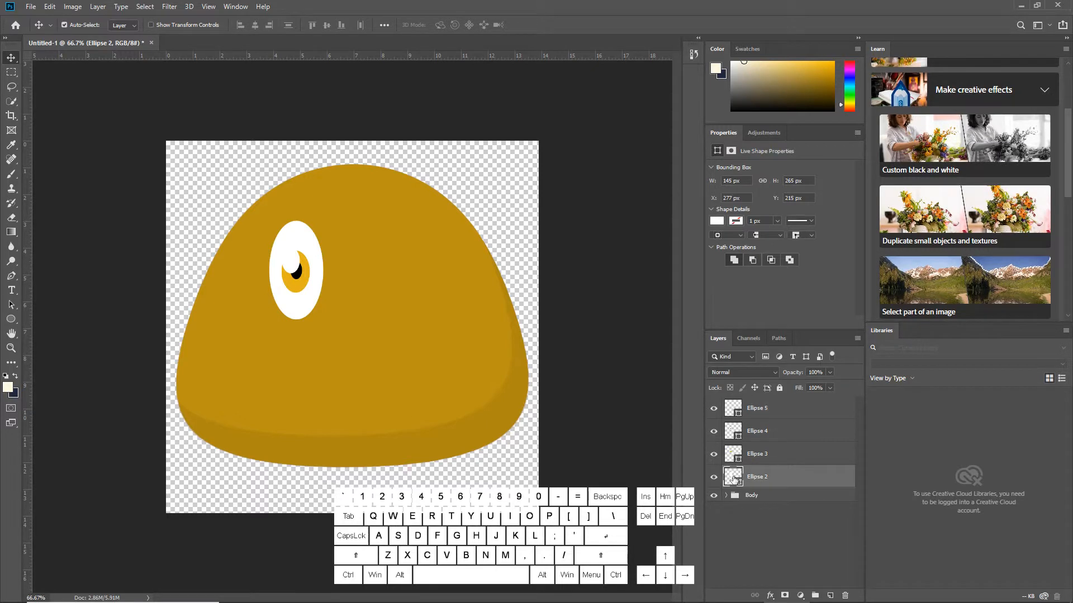
{"action": "left_click", "coordinate": [714, 479]}
{"action": "left_click", "coordinate": [713, 480]}
{"action": "right_click", "coordinate": [808, 474]}
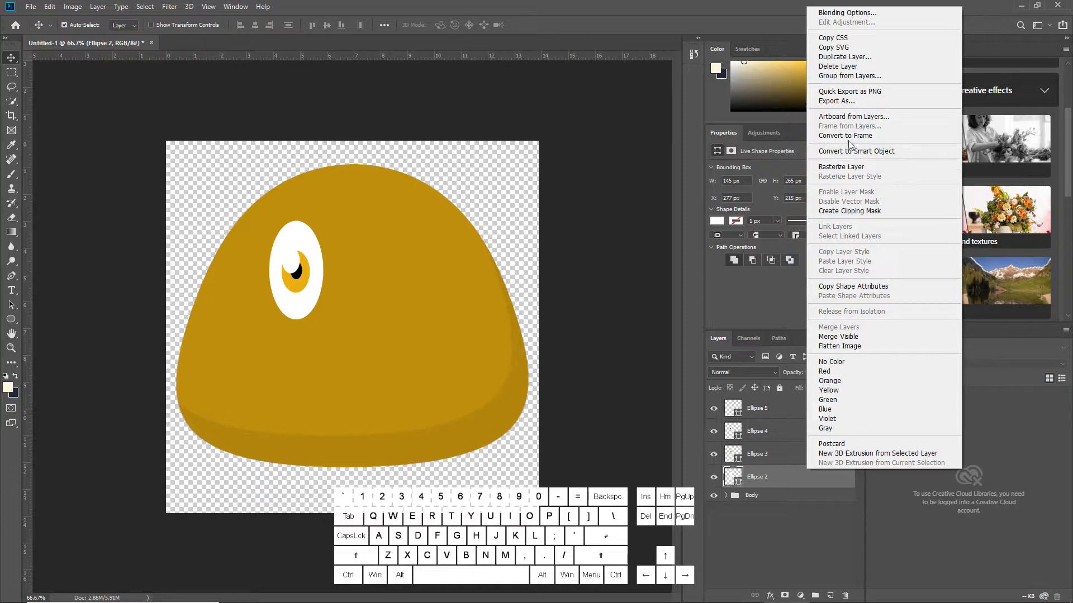
{"action": "left_click", "coordinate": [844, 58]}
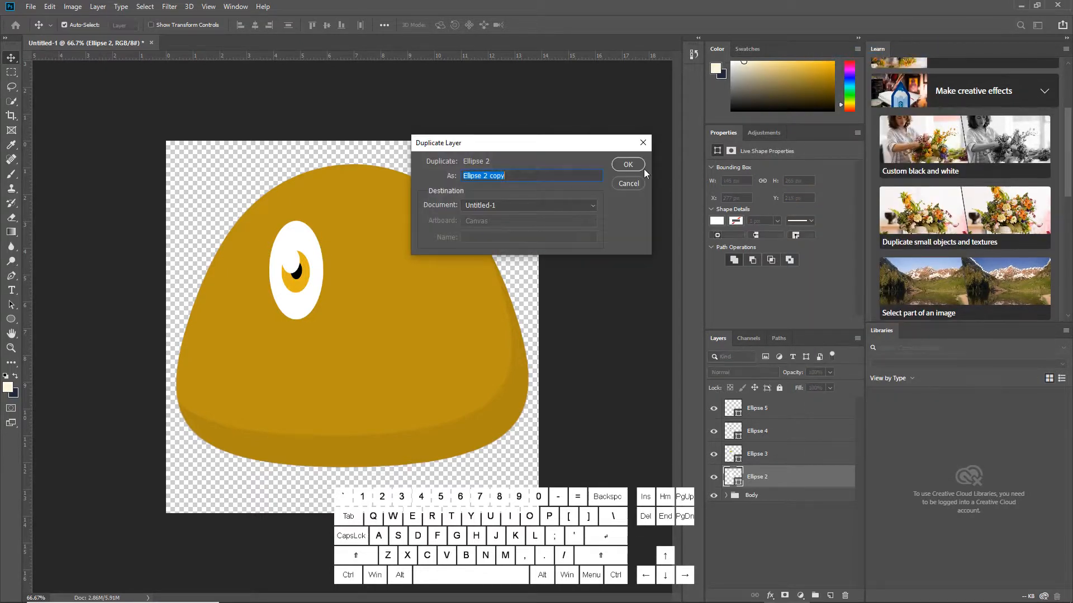
{"action": "left_click", "coordinate": [629, 167]}
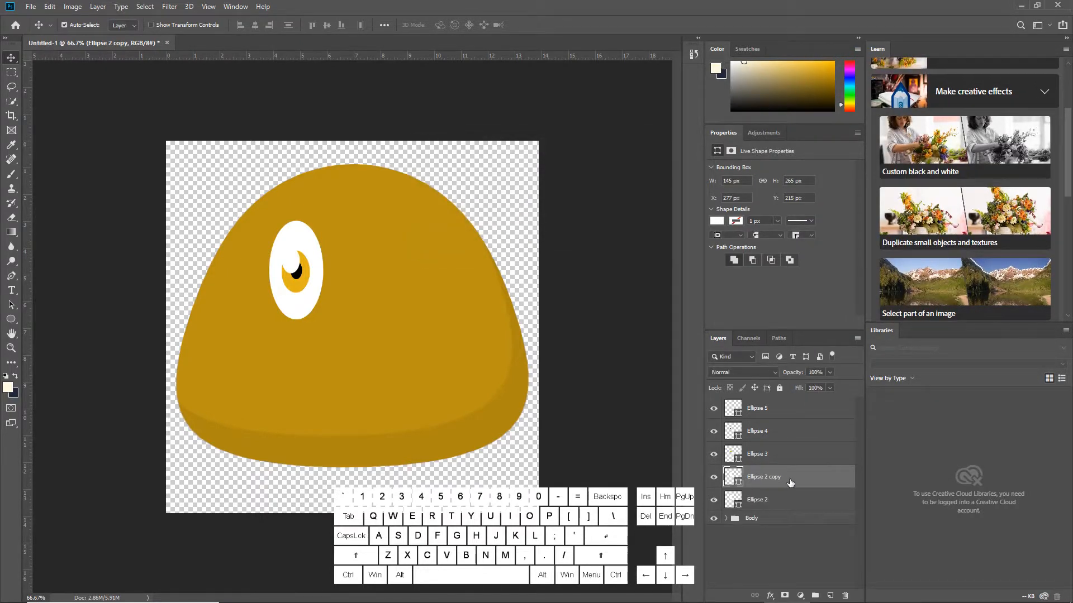
{"action": "left_click_drag", "start_coordinate": [788, 479], "coordinate": [781, 403]}
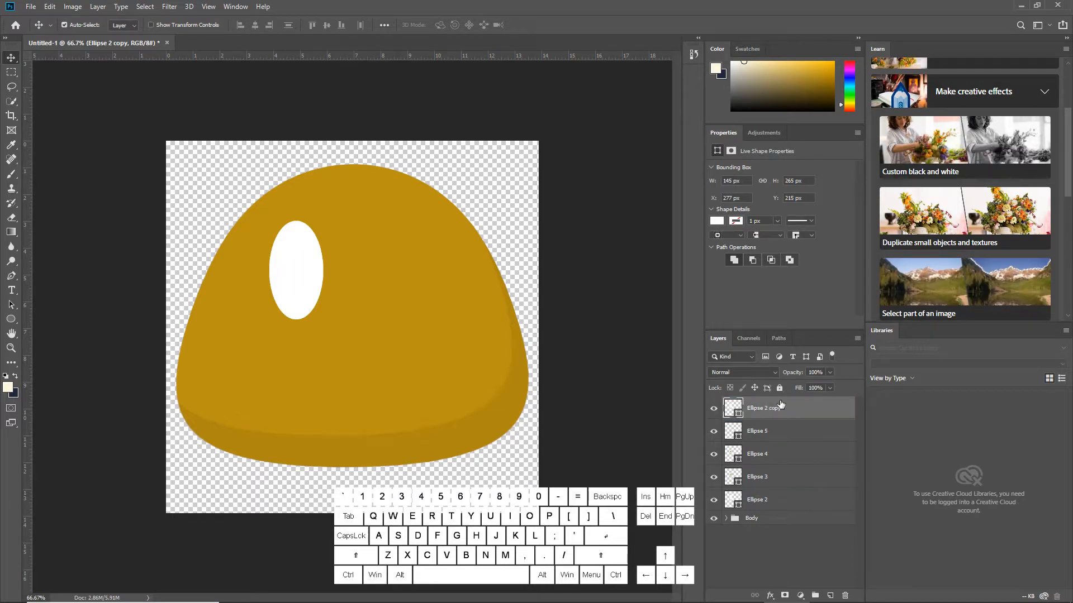
{"action": "left_click", "coordinate": [713, 408]}
{"action": "left_click", "coordinate": [714, 408]}
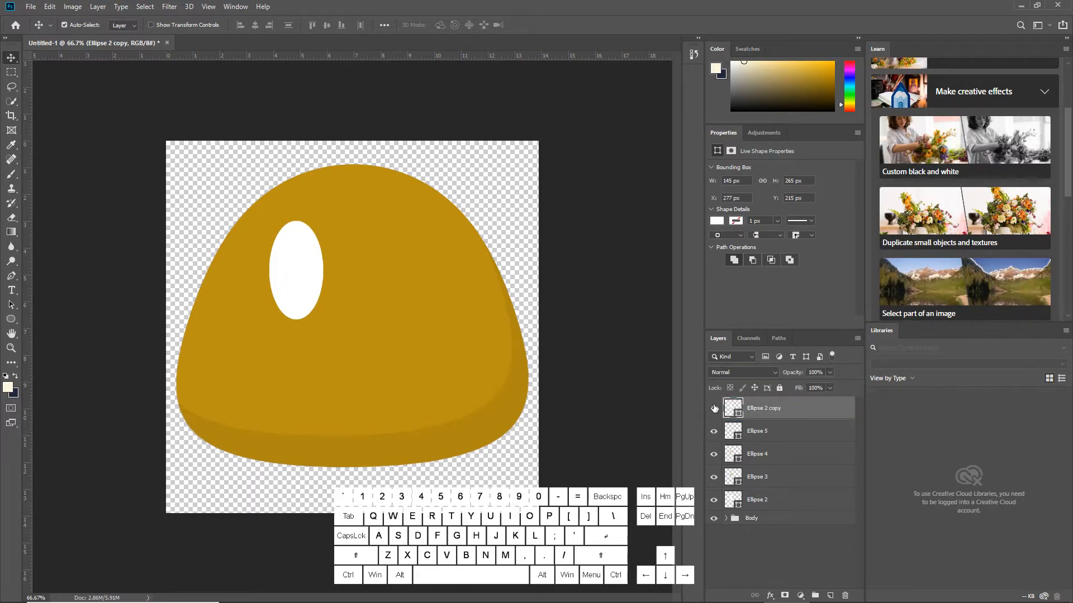
Step: Fill the copied eye ellipse with dark brown and rasterize its layer
{"action": "left_click", "coordinate": [717, 222]}
{"action": "left_click", "coordinate": [756, 278]}
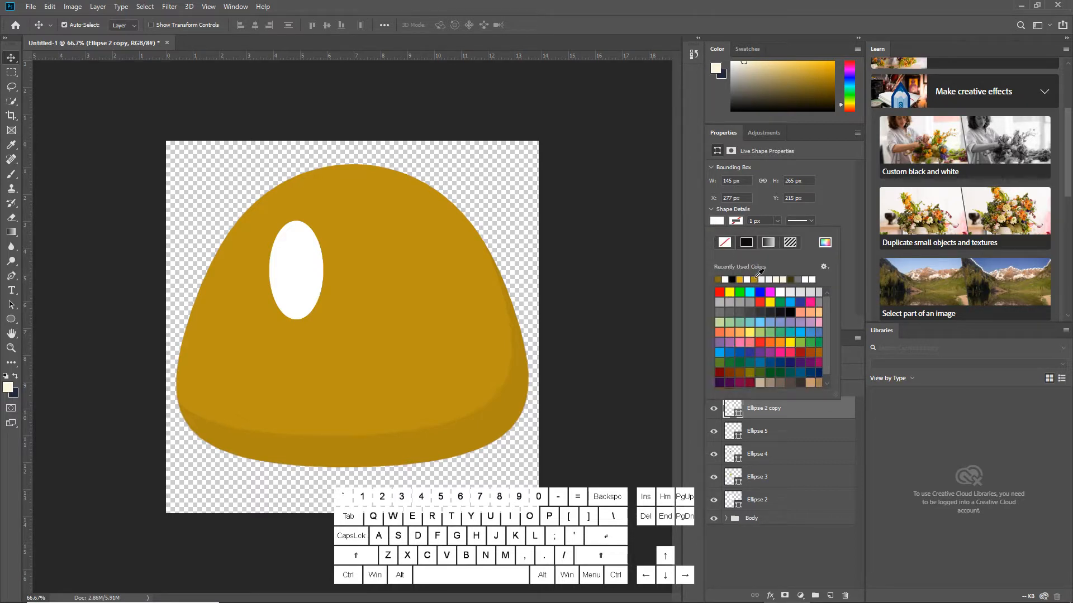
{"action": "left_click", "coordinate": [512, 241]}
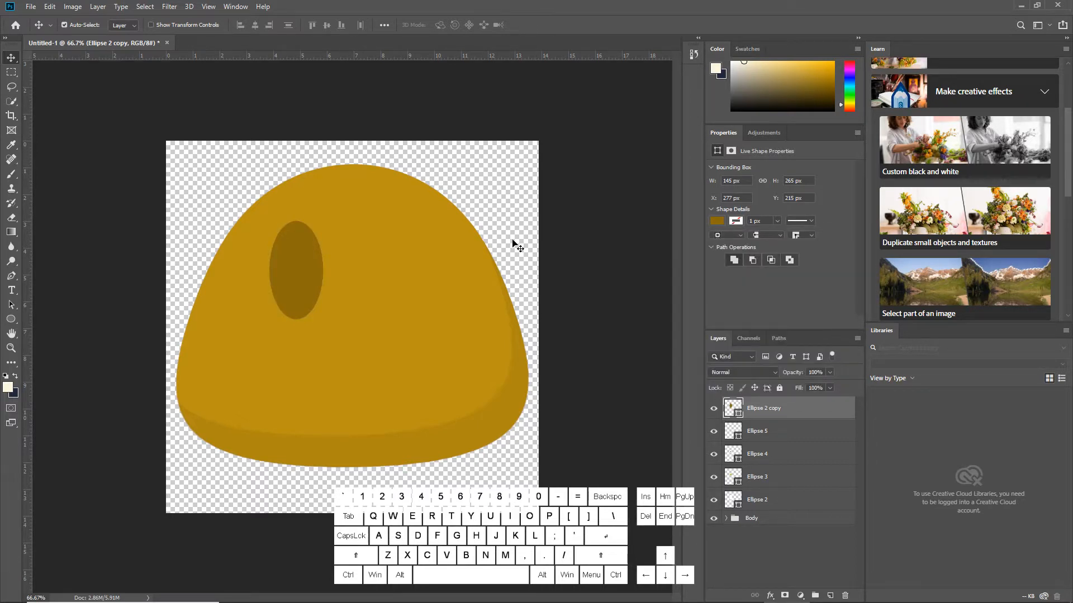
{"action": "right_click", "coordinate": [801, 412]}
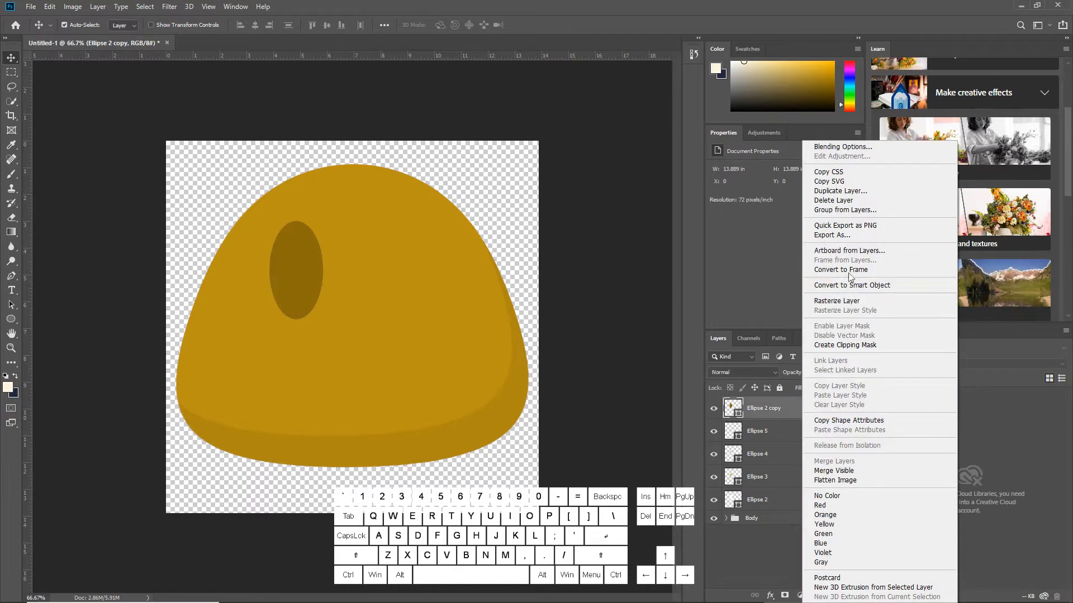
{"action": "left_click", "coordinate": [869, 300]}
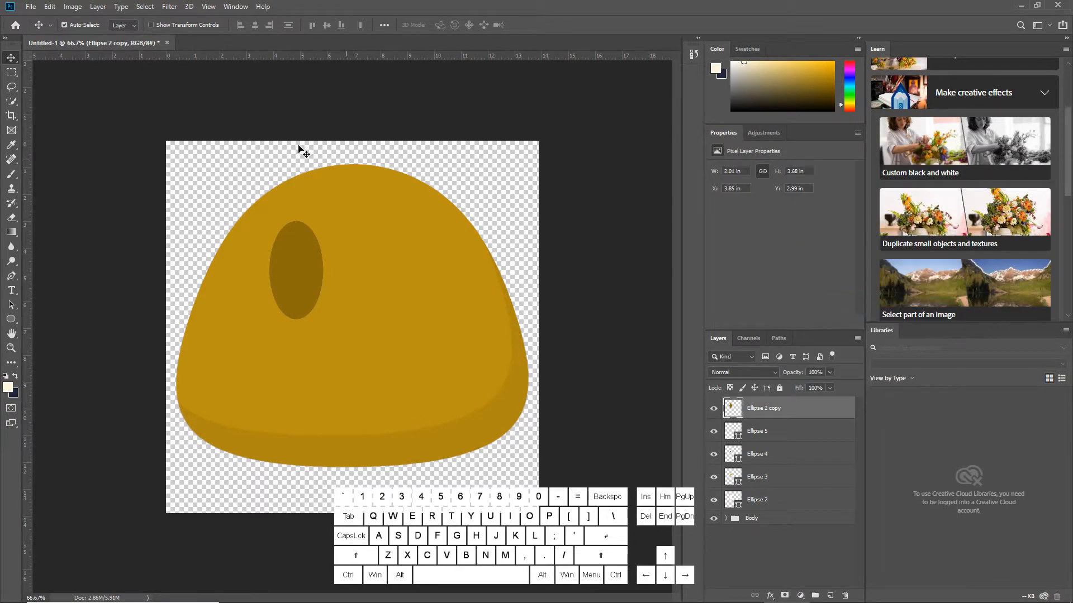
Step: Delete the lower part of the dark brown ellipse with a rectangular selection to leave an upper eyelid, and deselect
{"action": "left_click", "coordinate": [11, 74]}
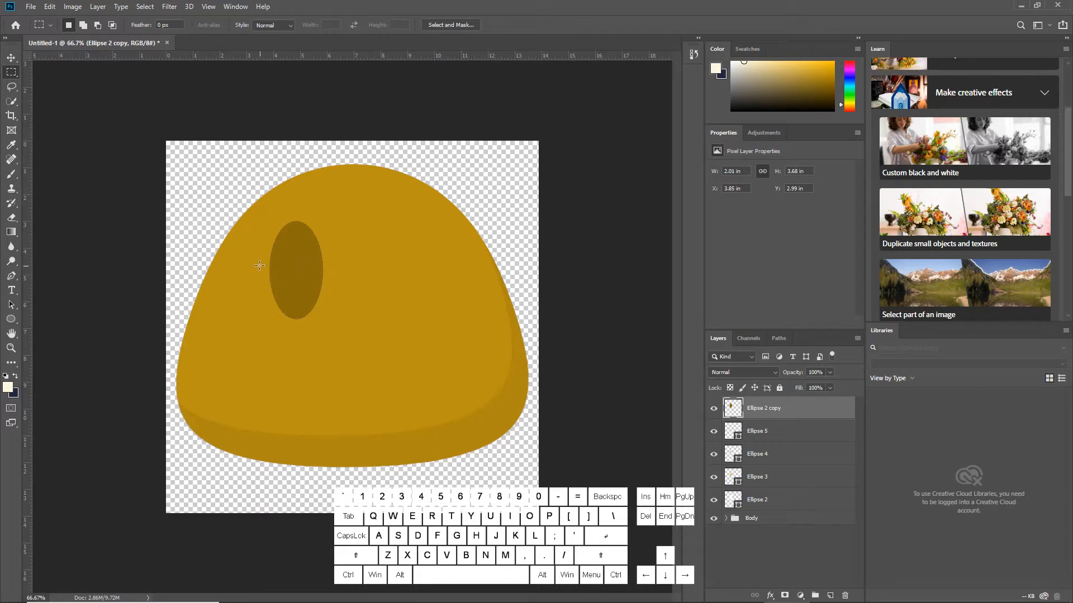
{"action": "left_click_drag", "start_coordinate": [257, 261], "coordinate": [333, 330]}
{"action": "key", "text": "Delete"}
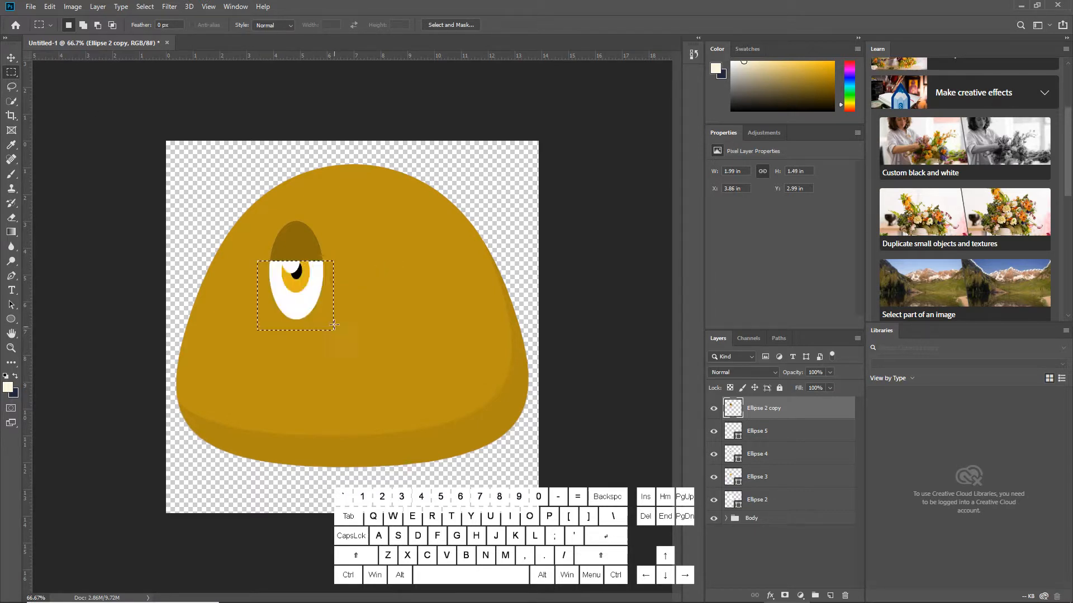
{"action": "left_click", "coordinate": [10, 58]}
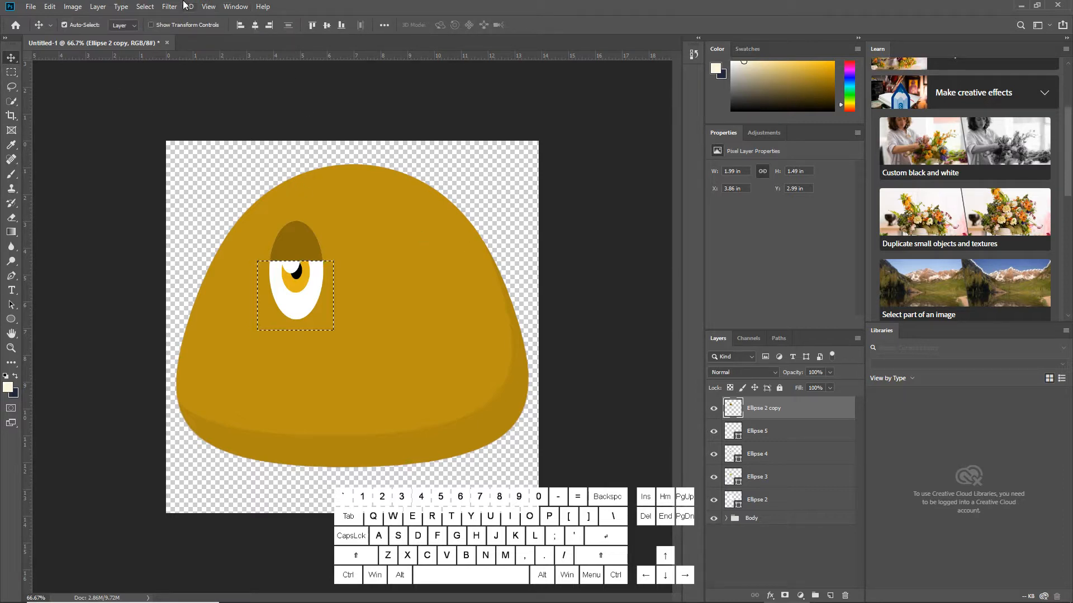
{"action": "left_click", "coordinate": [156, 7]}
{"action": "left_click", "coordinate": [151, 30]}
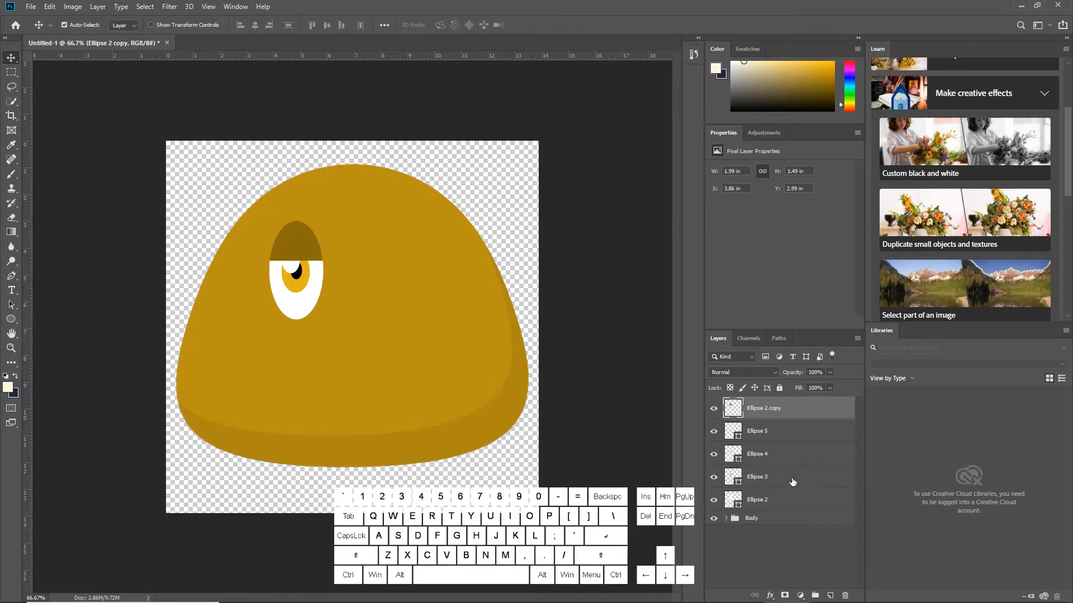
Step: Group the eyelid and all eye ellipse layers into a group named Right eye
{"action": "left_click", "coordinate": [791, 499], "text": "shift"}
{"action": "left_click", "coordinate": [816, 595]}
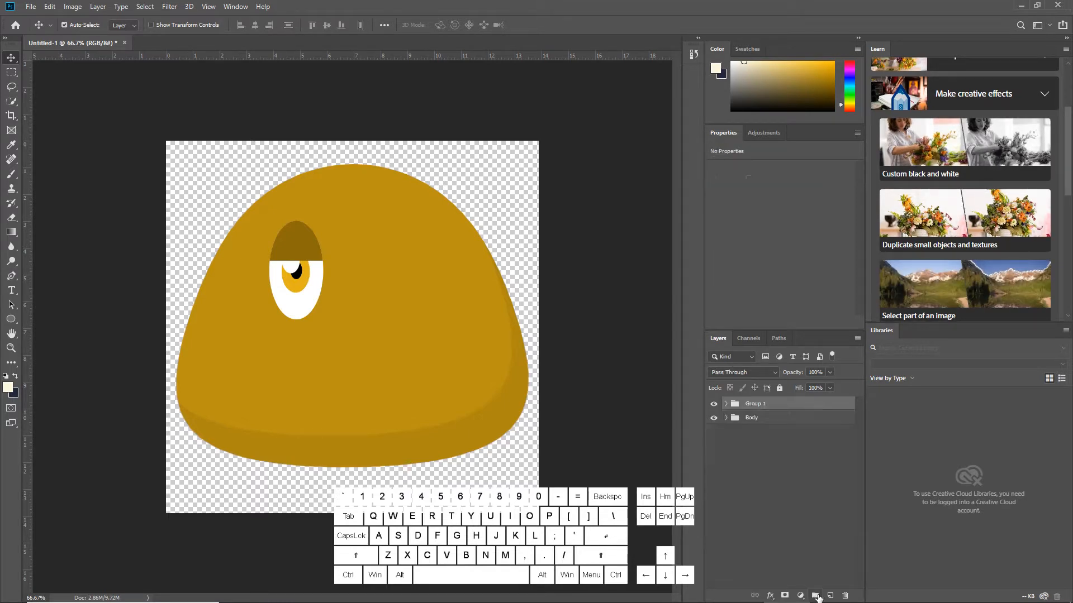
{"action": "double_click", "coordinate": [756, 403]}
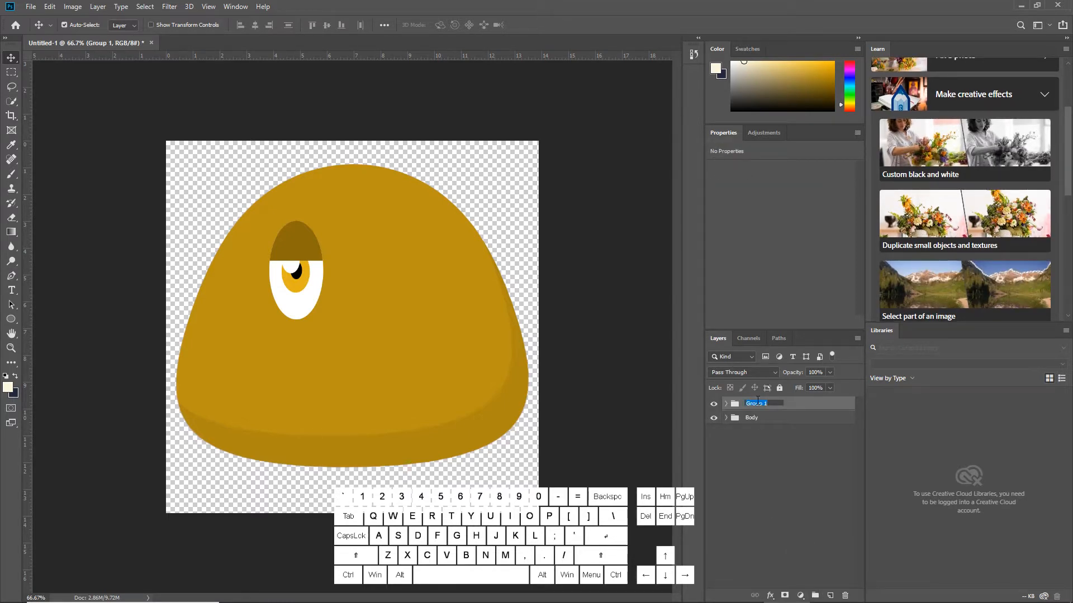
{"action": "type", "text": "Right eye"}
{"action": "key", "text": "Return"}
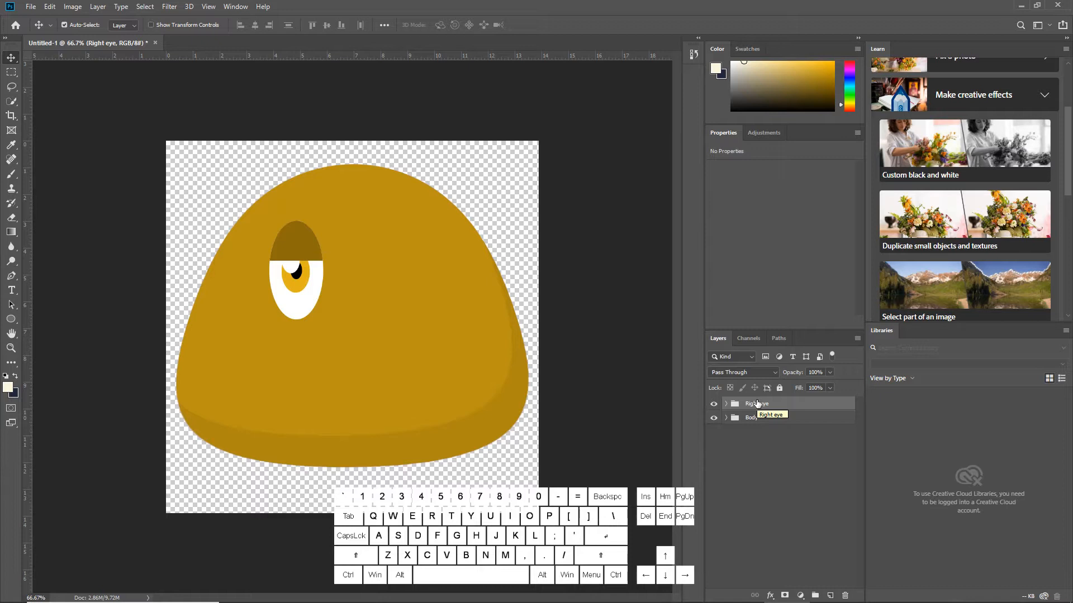
Step: Duplicate the Right eye group as Left eye
{"action": "right_click", "coordinate": [837, 408]}
{"action": "left_click", "coordinate": [887, 210]}
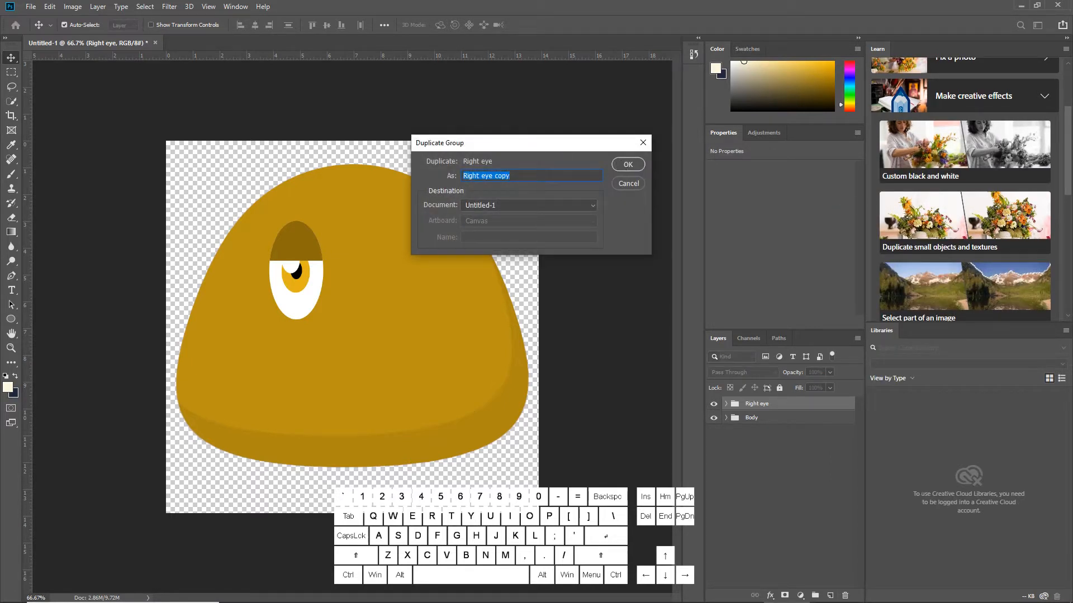
{"action": "type", "text": "Left eye"}
{"action": "left_click", "coordinate": [621, 162]}
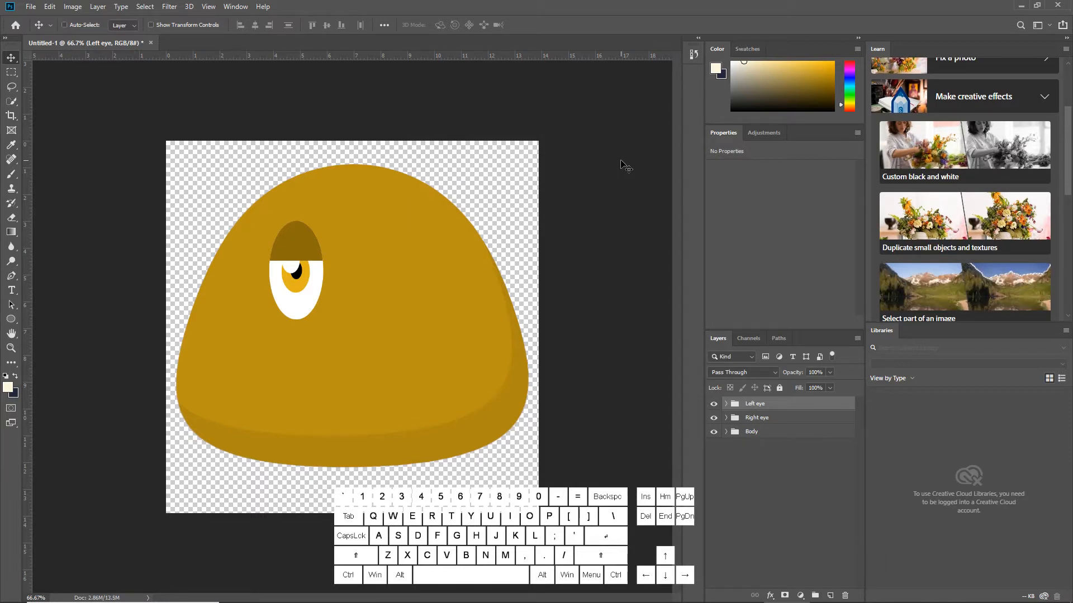
Step: Move the Left eye group straight across to the dome's right side, centred at about X 648 px
{"action": "key", "text": "ctrl+t"}
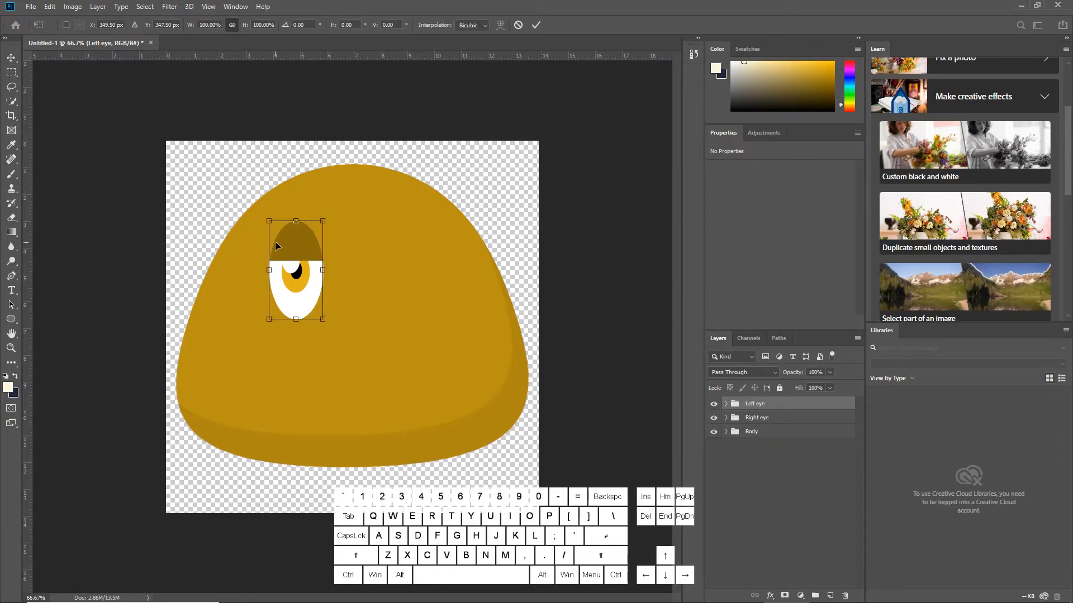
{"action": "left_click_drag", "start_coordinate": [276, 246], "coordinate": [403, 245]}
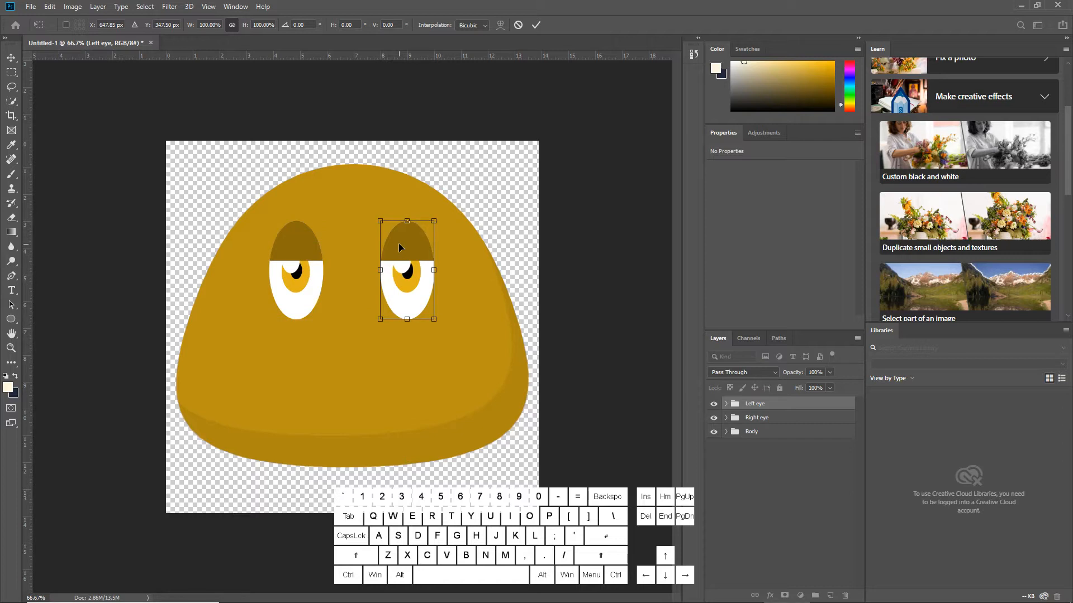
{"action": "key", "text": "Return"}
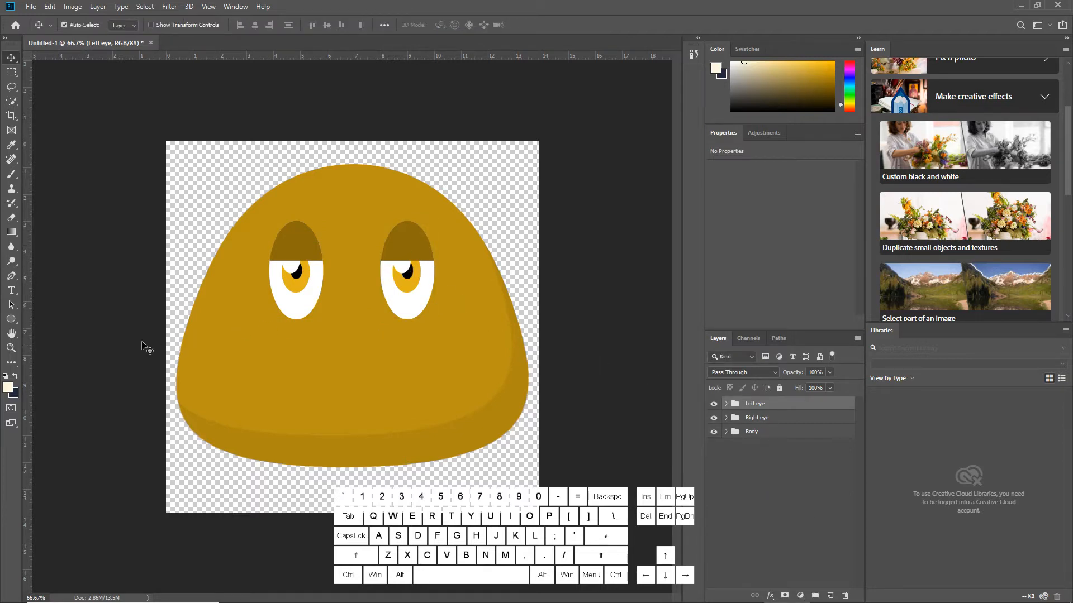
Step: Draw a cream circle about 147 px in diameter centred below the eyes and place it in a new group named Mouth
{"action": "left_click", "coordinate": [14, 318]}
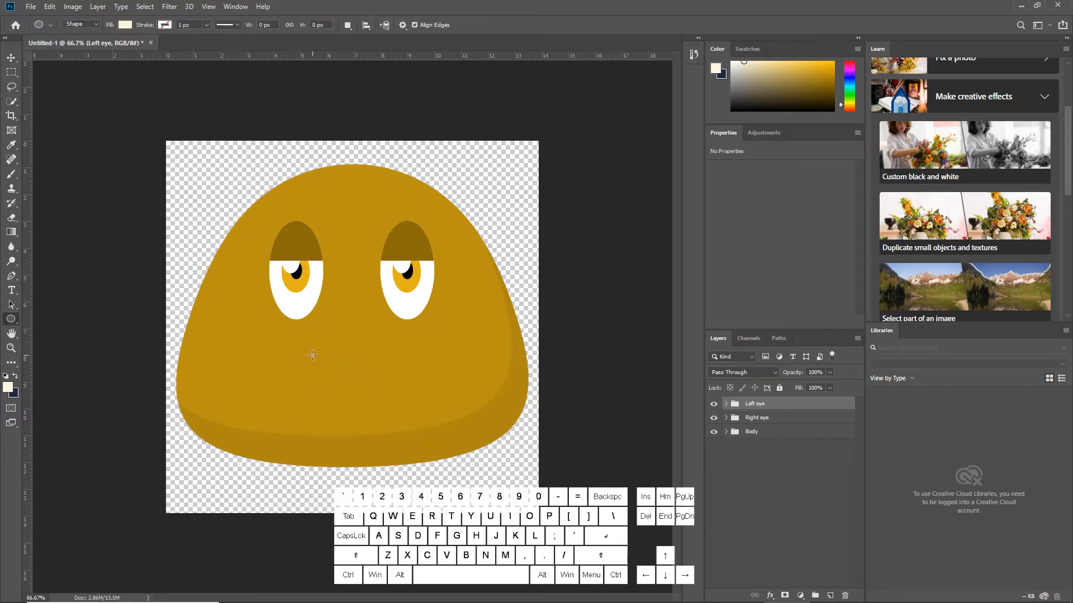
{"action": "left_click_drag", "start_coordinate": [325, 353], "coordinate": [391, 407]}
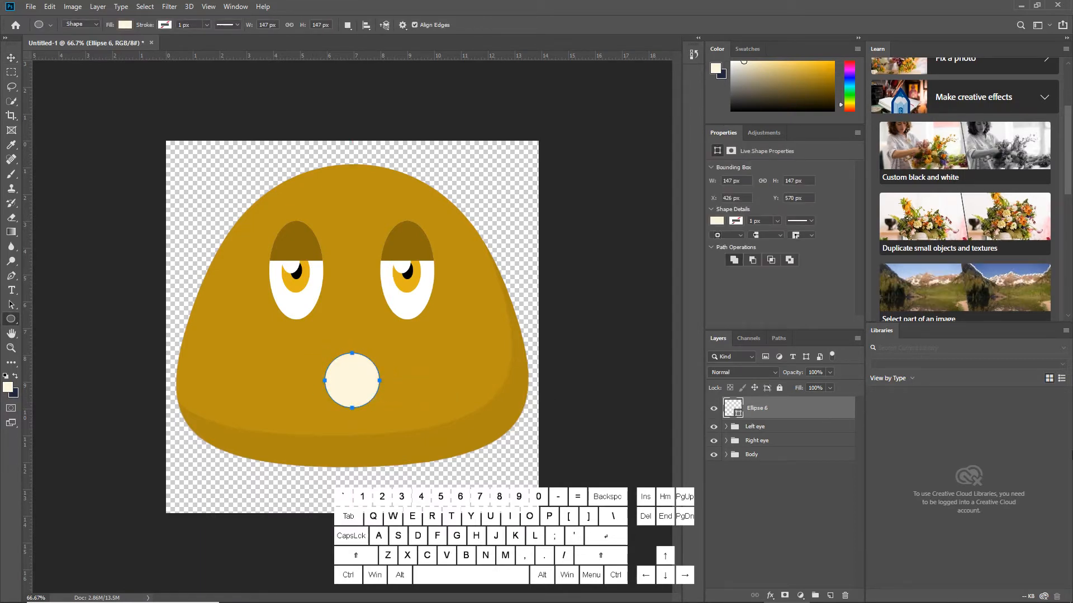
{"action": "left_click", "coordinate": [816, 596]}
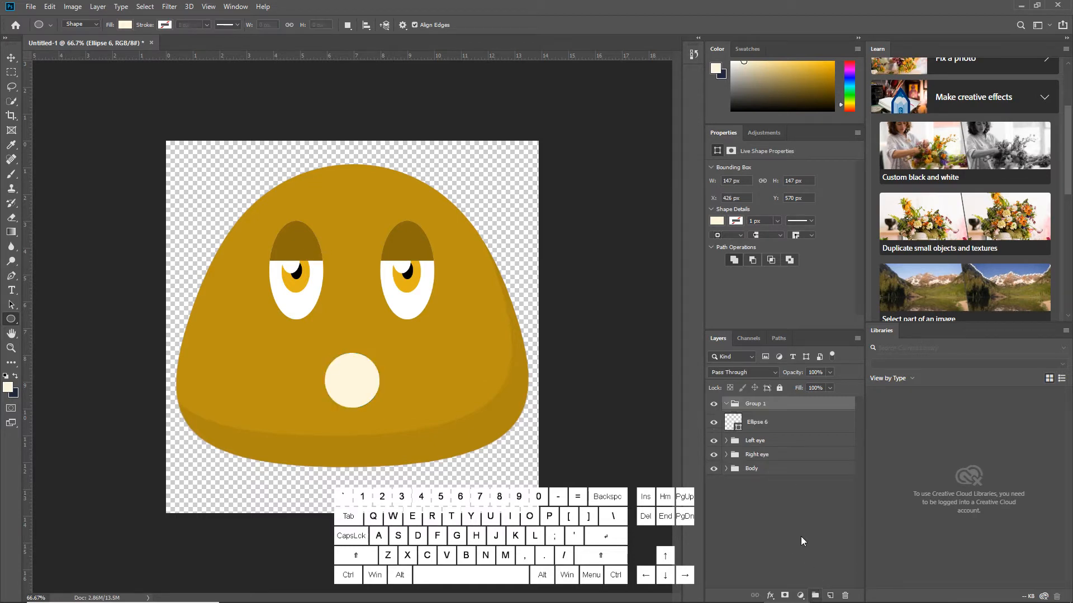
{"action": "double_click", "coordinate": [757, 405]}
{"action": "type", "text": "M"}
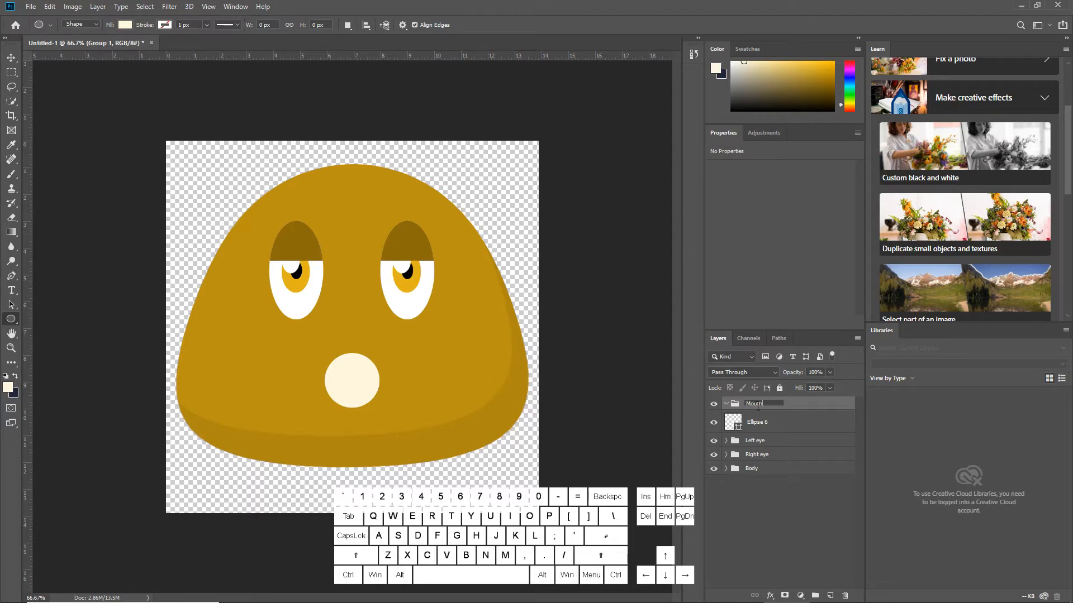
{"action": "type", "text": "outh"}
{"action": "key", "text": "Return"}
{"action": "left_click_drag", "start_coordinate": [793, 422], "coordinate": [788, 405]}
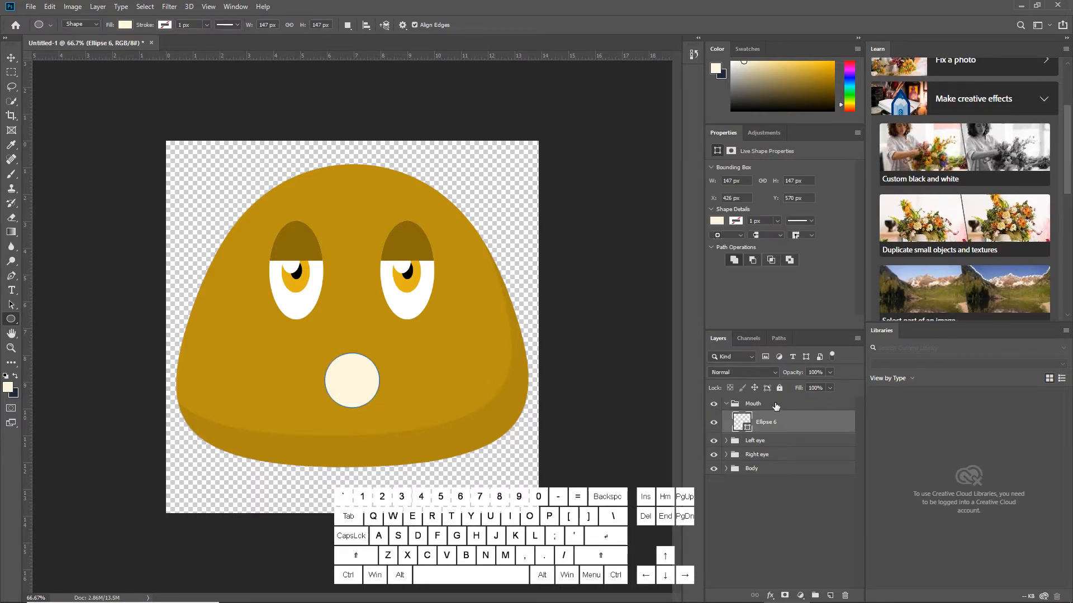
Step: Add a 7% black inner shadow to the mouth circle, shortening its distance to shade only the lower-right edge, and collapse the Mouth group
{"action": "double_click", "coordinate": [802, 422]}
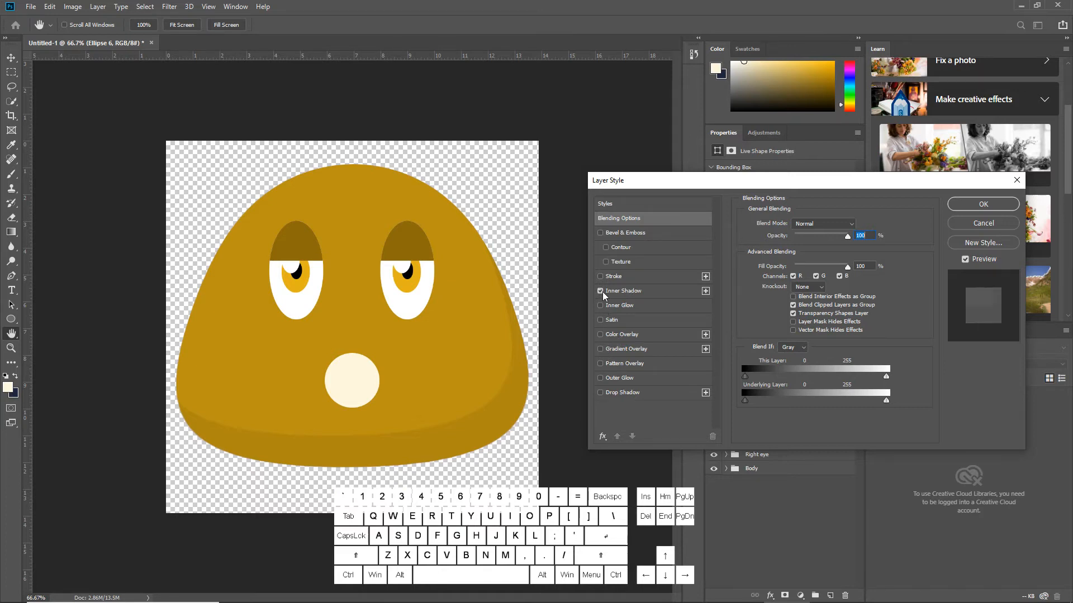
{"action": "left_click", "coordinate": [635, 292]}
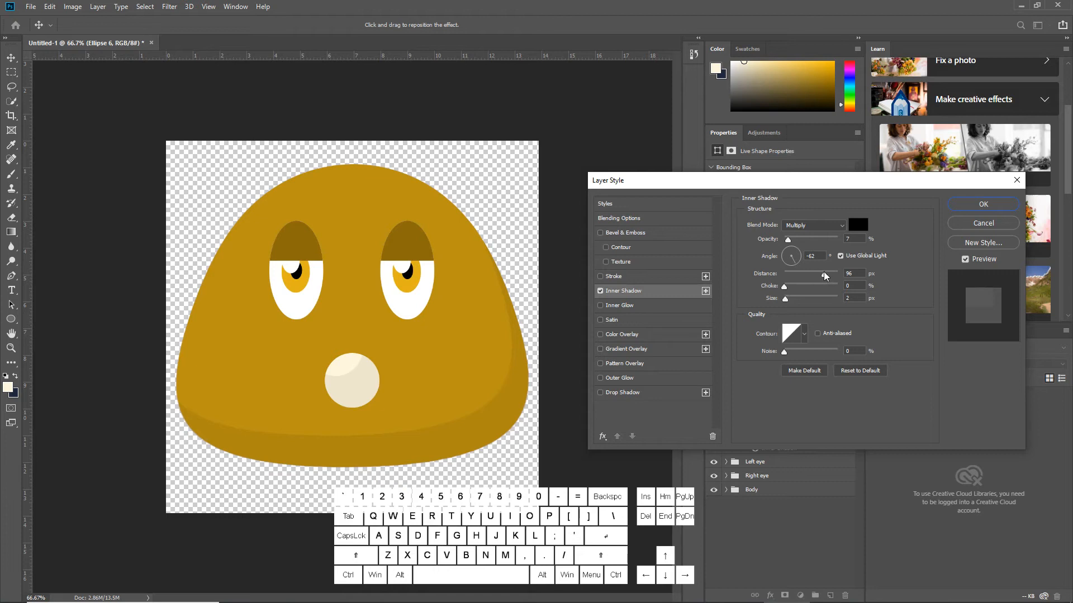
{"action": "mouse_move", "coordinate": [824, 276]}
{"action": "left_mouse_down"}
{"action": "mouse_move", "coordinate": [794, 279]}
{"action": "mouse_move", "coordinate": [805, 279]}
{"action": "left_mouse_up"}
{"action": "left_click", "coordinate": [963, 203]}
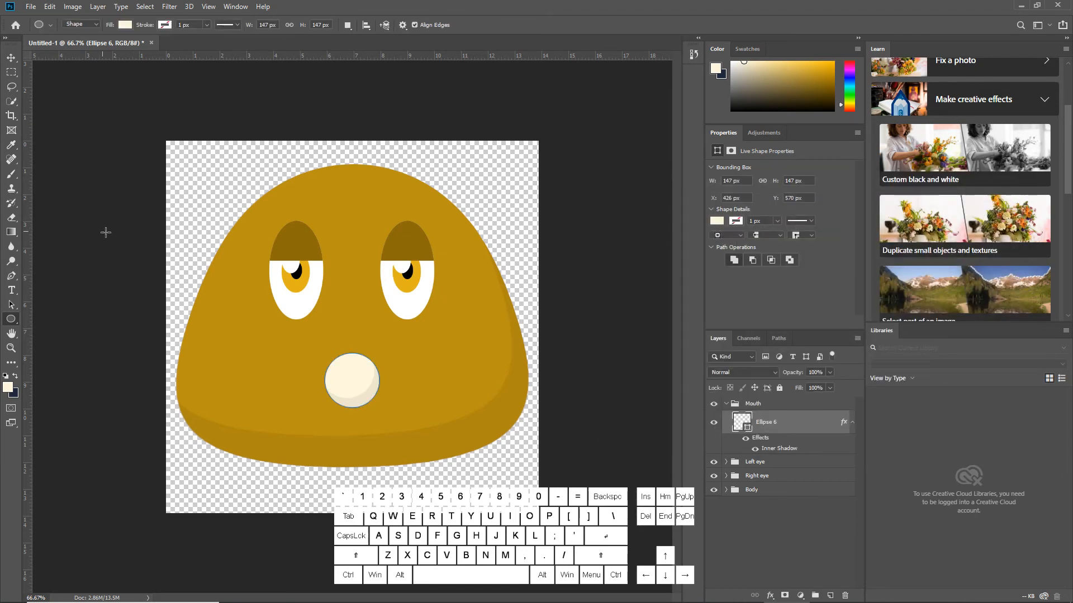
{"action": "left_click", "coordinate": [726, 403]}
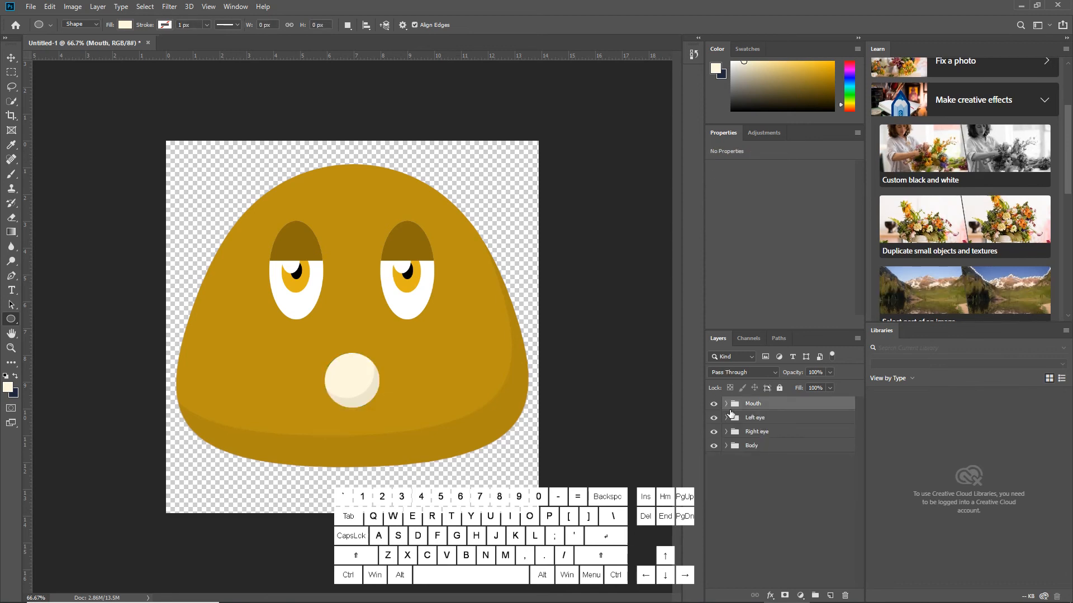